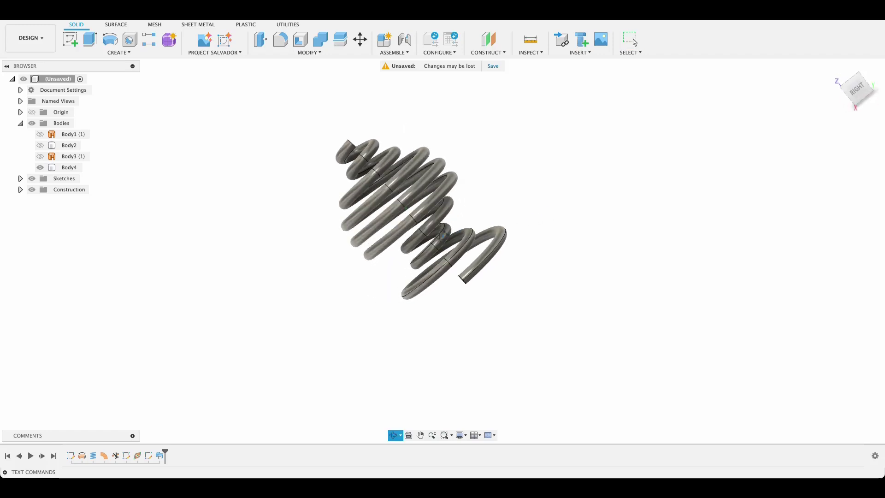
pyautogui.keyDown('shift'); pyautogui.moveTo(444, 235); pyautogui.dragTo(428, 113, button='middle'); pyautogui.keyUp('shift')
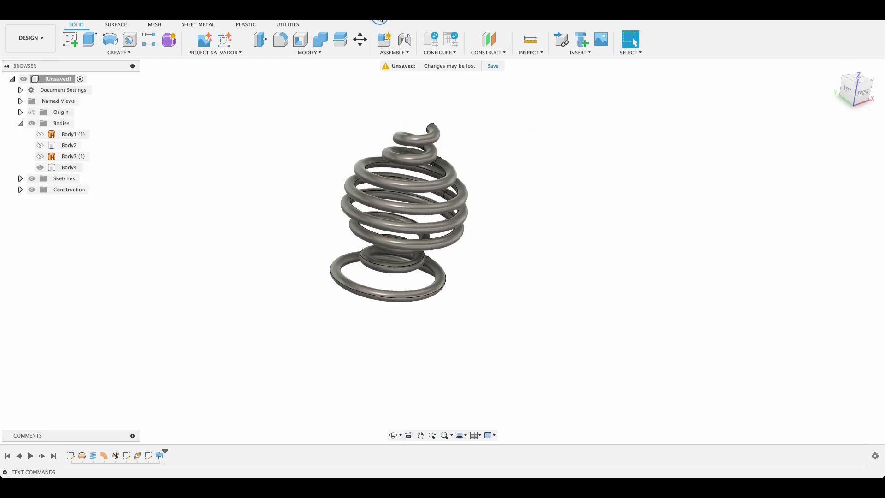
pyautogui.keyDown('shift'); pyautogui.moveTo(379, 22); pyautogui.dragTo(567, 188, button='middle'); pyautogui.keyUp('shift')
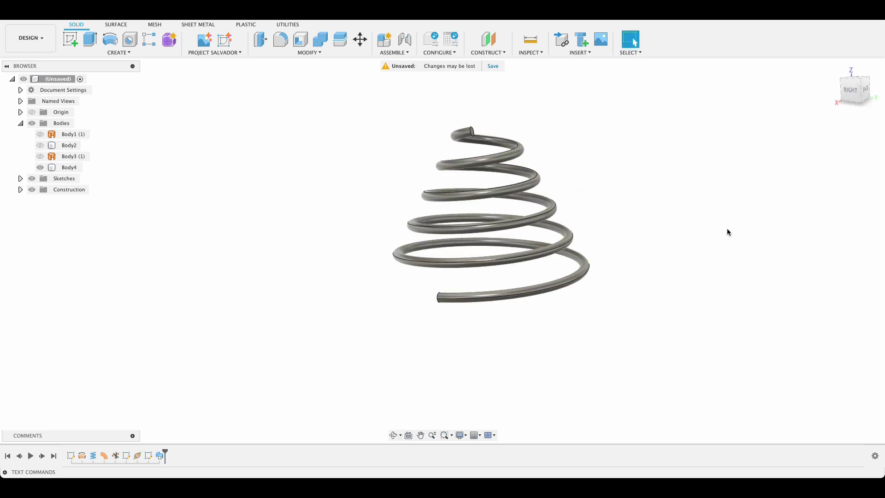
pyautogui.keyDown('shift'); pyautogui.moveTo(727, 231); pyautogui.dragTo(421, 369, button='middle'); pyautogui.keyUp('shift')
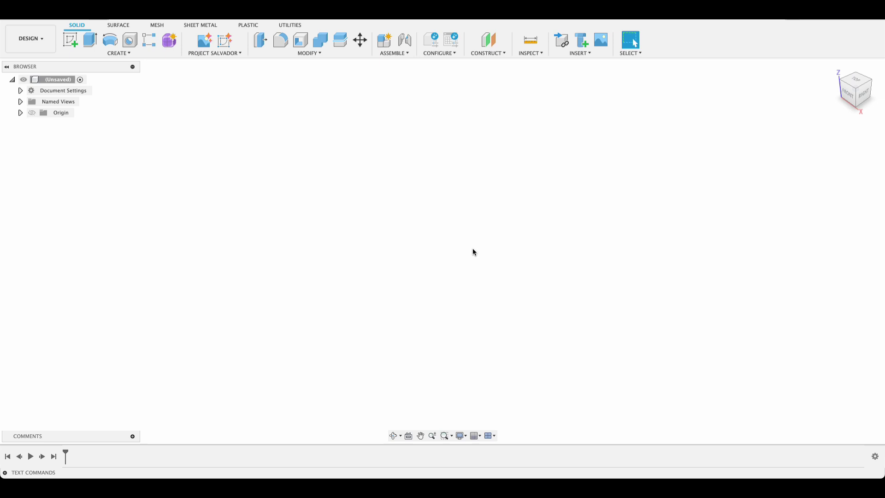
# - Sketch a slanted line on the front plane, from about 15 mm beside and 75 mm above the origin to about 55 mm out on the horizontal axis
pyautogui.click(70, 40)
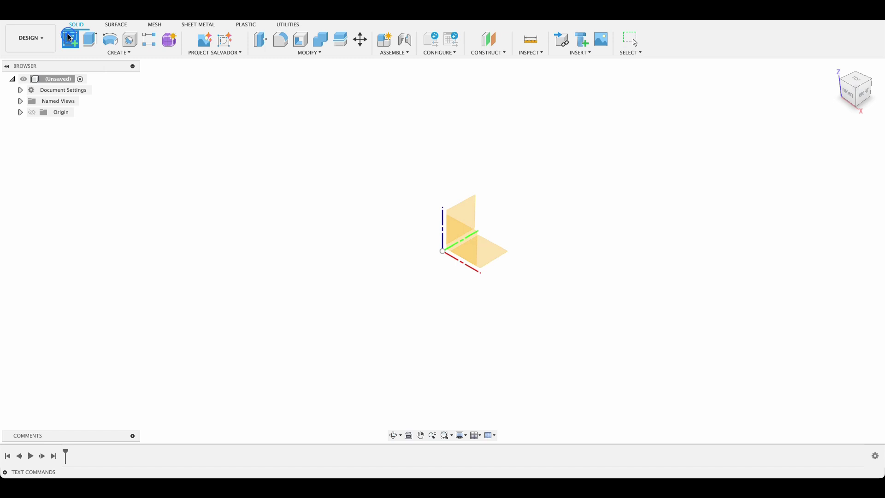
pyautogui.click(458, 253)
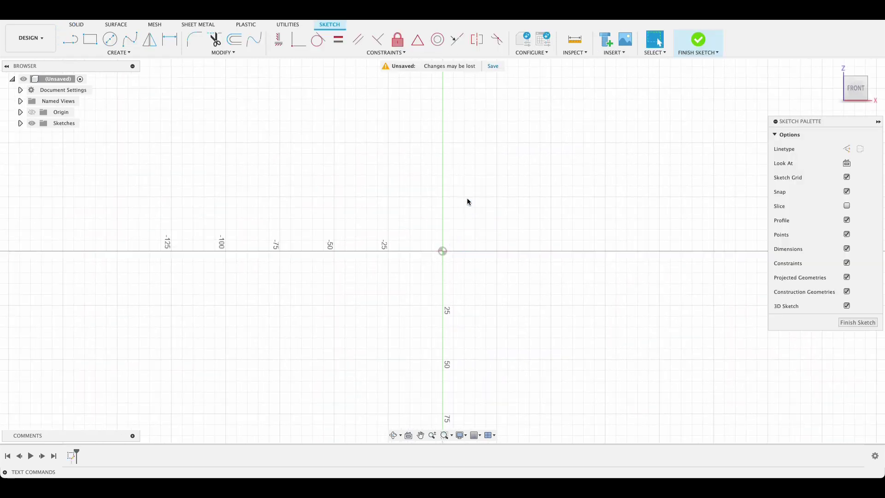
pyautogui.click(70, 39)
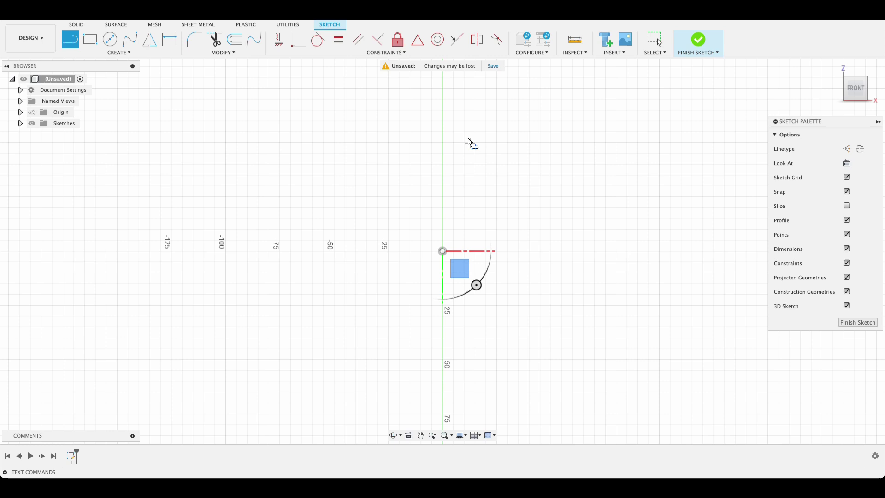
pyautogui.click(474, 88)
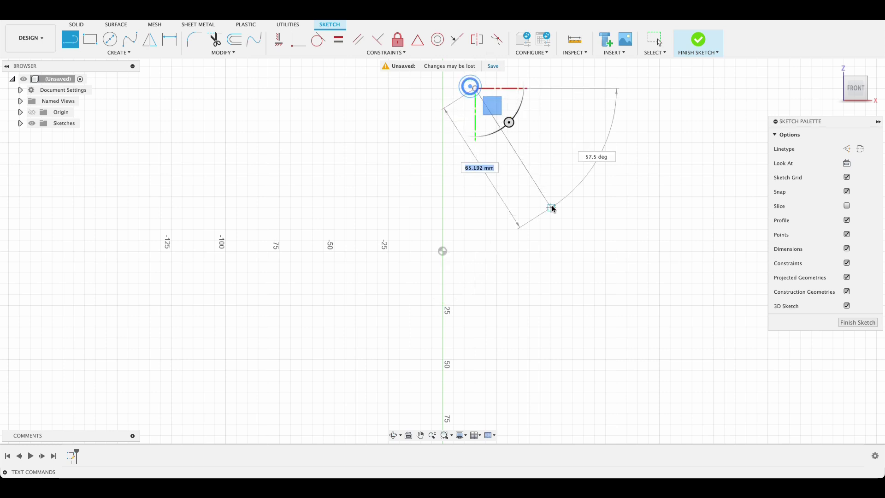
pyautogui.click(561, 252)
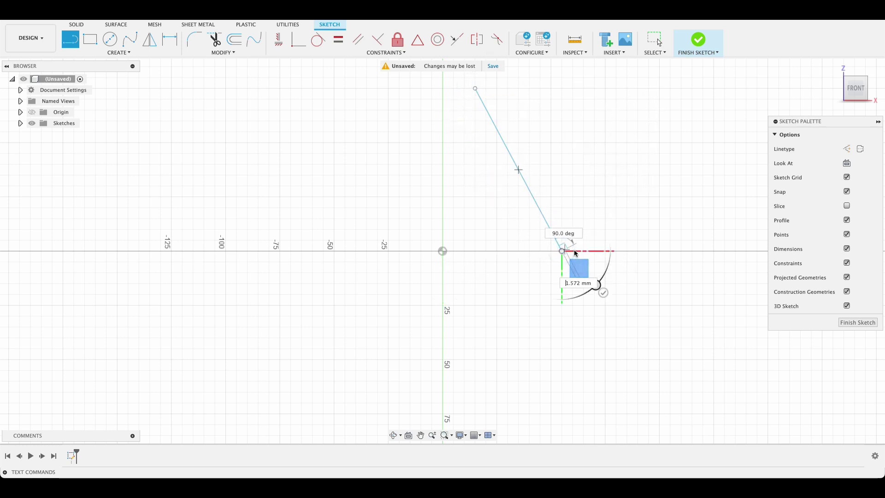
pyautogui.press('Escape')
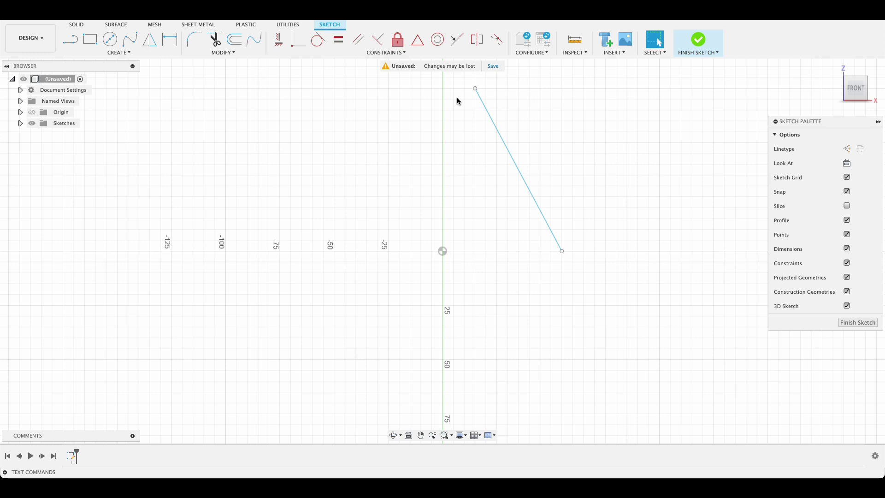
pyautogui.click(852, 325)
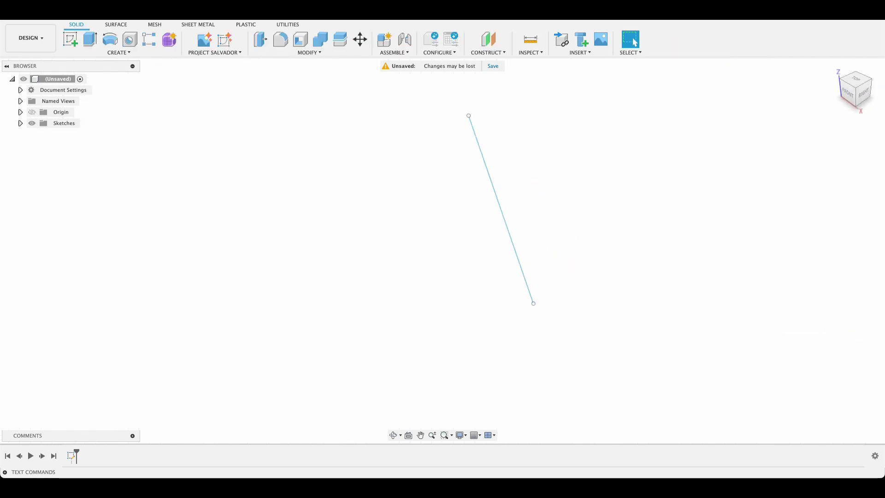
# - Revolve the slanted line 360 degrees around the vertical Z axis as a new surface body
pyautogui.click(116, 25)
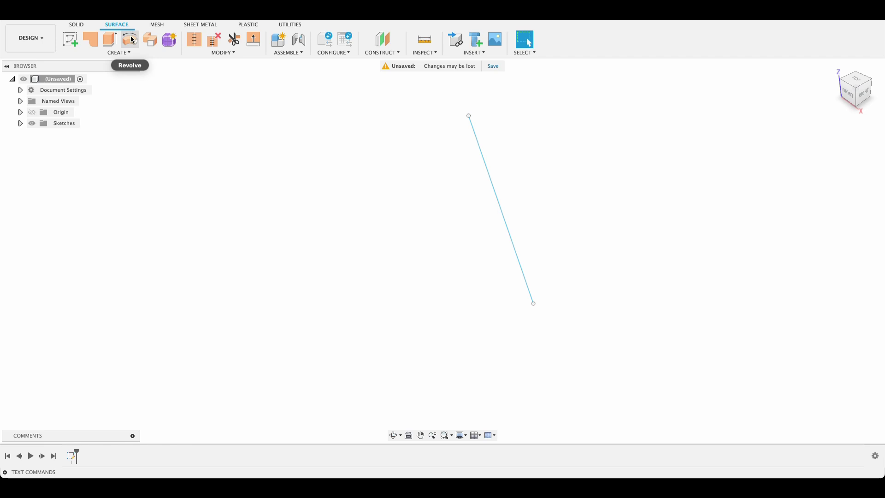
pyautogui.click(131, 39)
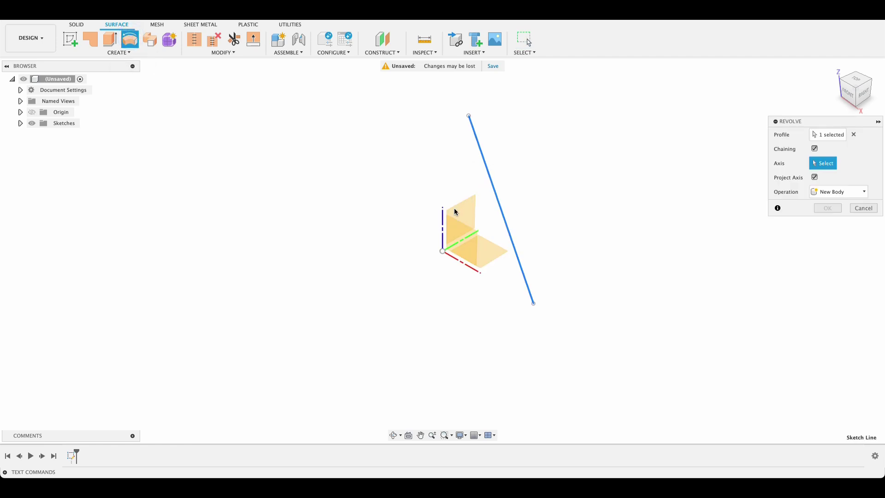
pyautogui.click(441, 227)
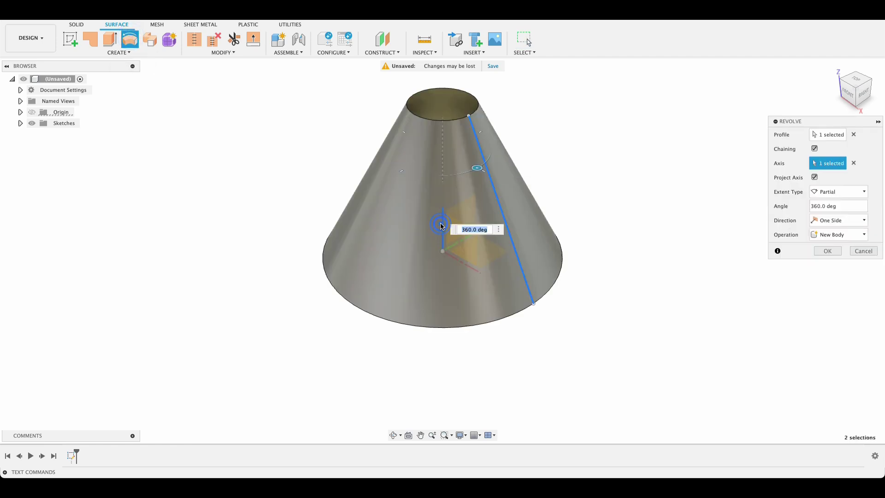
pyautogui.click(823, 250)
pyautogui.keyDown('shift'); pyautogui.moveTo(823, 250); pyautogui.dragTo(673, 140, button='middle'); pyautogui.keyUp('shift')
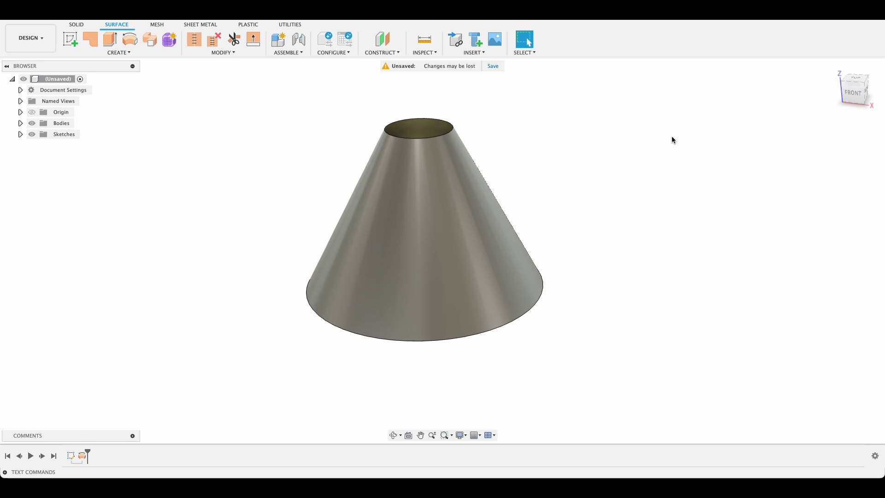
# - Start a Coil on the horizontal plane with a base circle about 10 mm in diameter centred on the origin
pyautogui.click(855, 93)
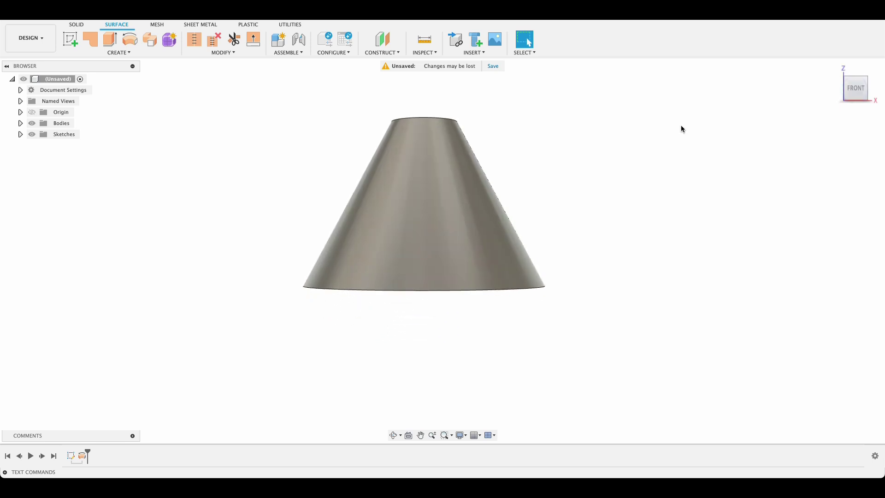
pyautogui.click(78, 25)
pyautogui.click(121, 53)
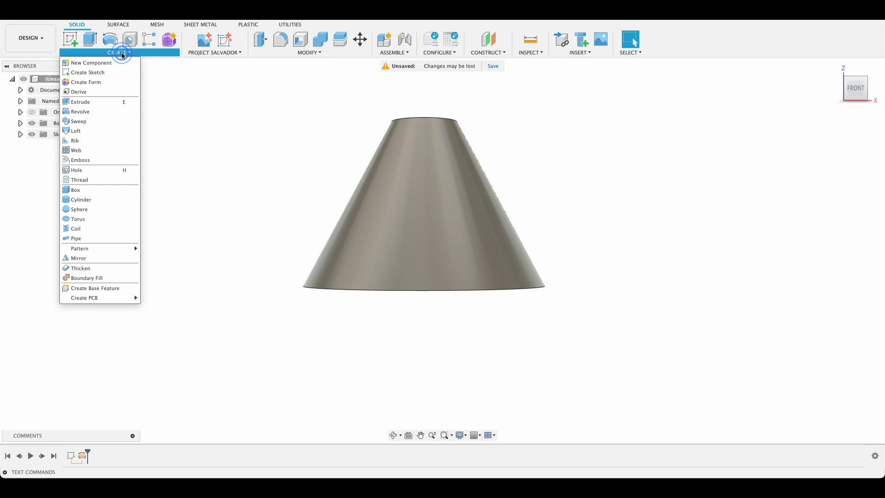
pyautogui.click(79, 229)
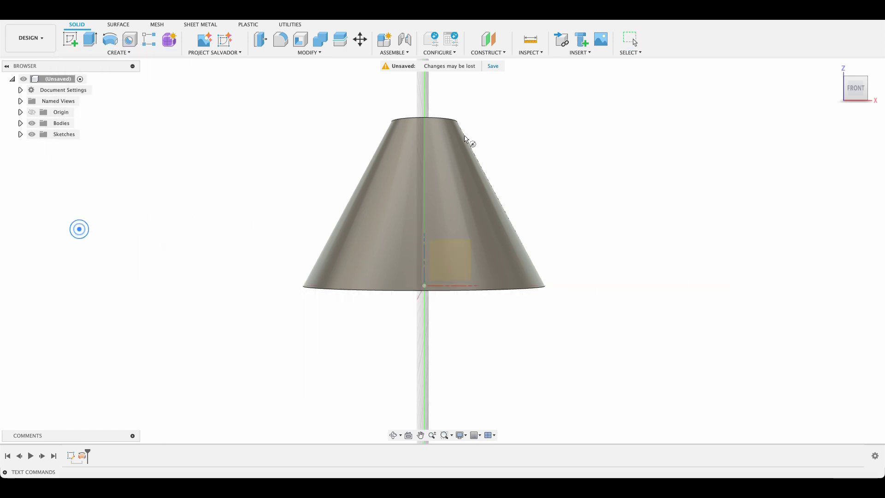
pyautogui.keyDown('shift'); pyautogui.moveTo(555, 139); pyautogui.dragTo(442, 174, button='middle'); pyautogui.keyUp('shift')
pyautogui.click(440, 175)
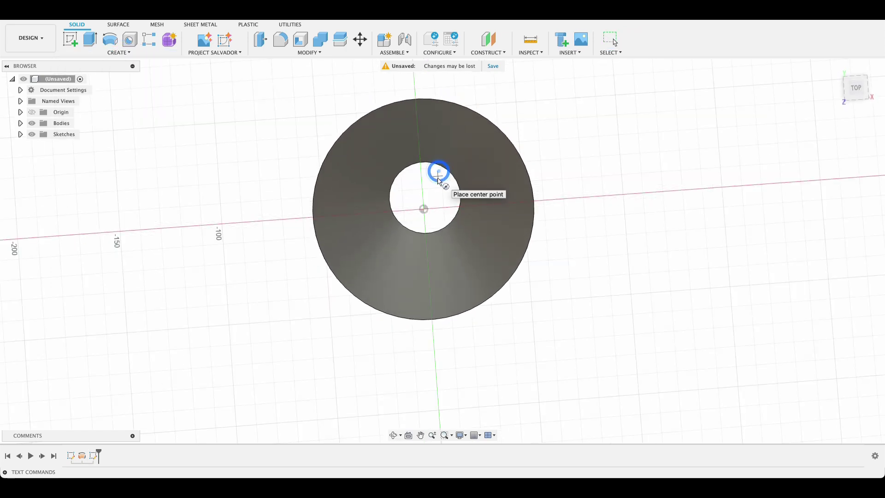
pyautogui.click(429, 210)
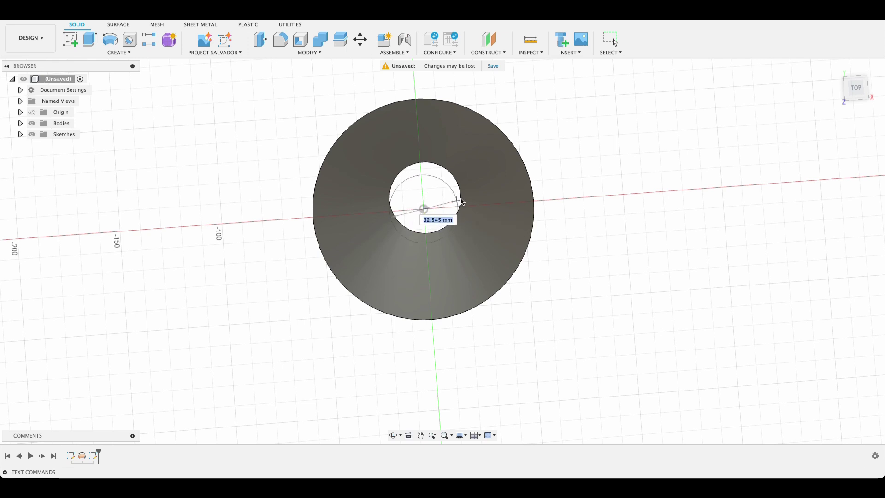
pyautogui.moveTo(455, 200)
pyautogui.keyDown('shift'); pyautogui.mouseDown(button='middle')
pyautogui.moveTo(454, 259)
pyautogui.moveTo(454, 193)
pyautogui.moveTo(438, 197)
pyautogui.moveTo(436, 212)
pyautogui.mouseUp(button='middle'); pyautogui.keyUp('shift')
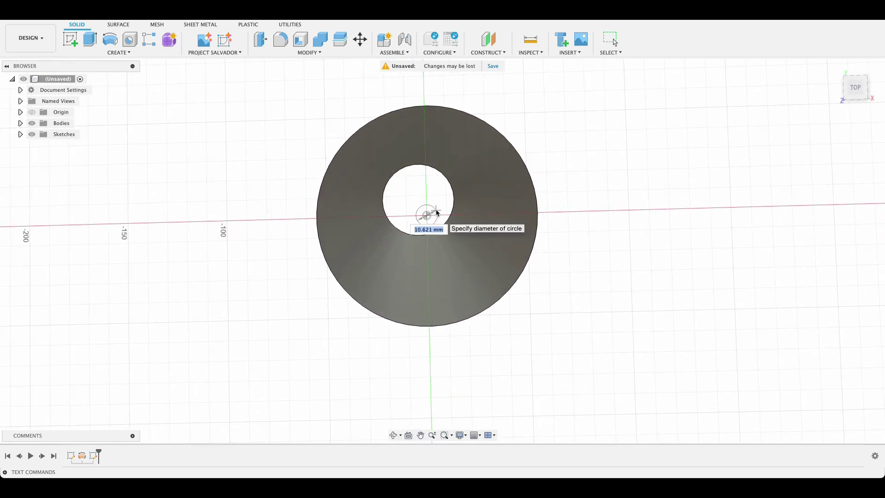
pyautogui.press('Return')
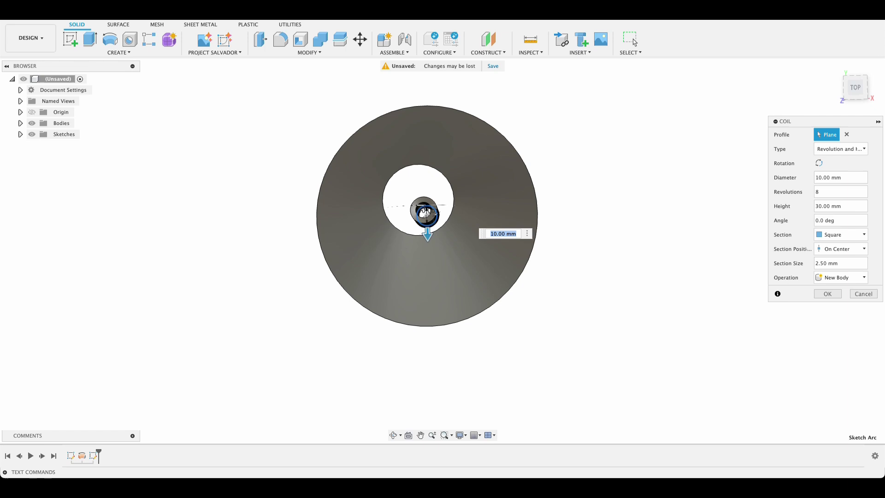
# - Stretch the coil upward to a height of about 79 mm, slightly past the cone's upper rim
pyautogui.keyDown('shift'); pyautogui.moveTo(563, 214); pyautogui.dragTo(575, 164, button='middle'); pyautogui.keyUp('shift')
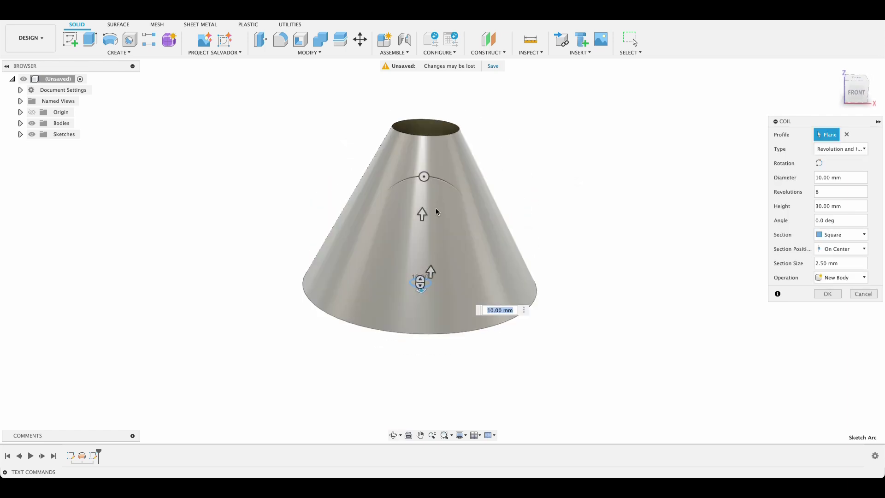
pyautogui.moveTo(421, 218); pyautogui.dragTo(421, 110)
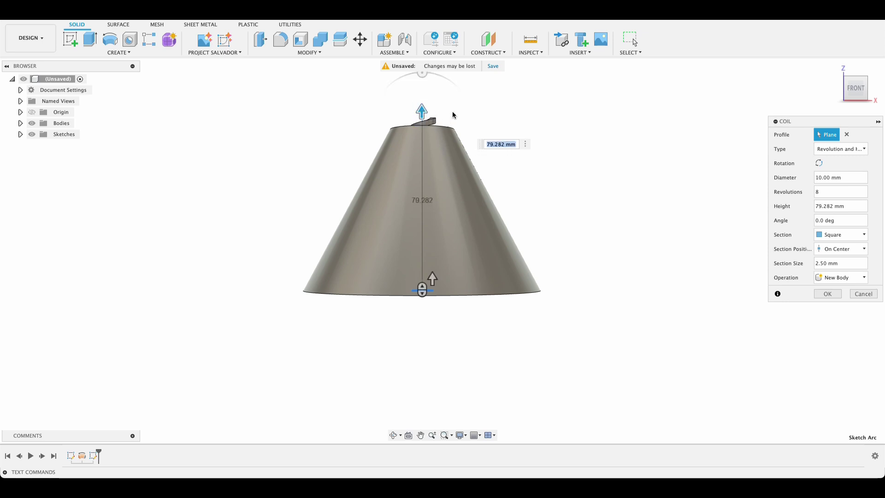
pyautogui.moveTo(412, 154); pyautogui.dragTo(403, 187, button='middle')
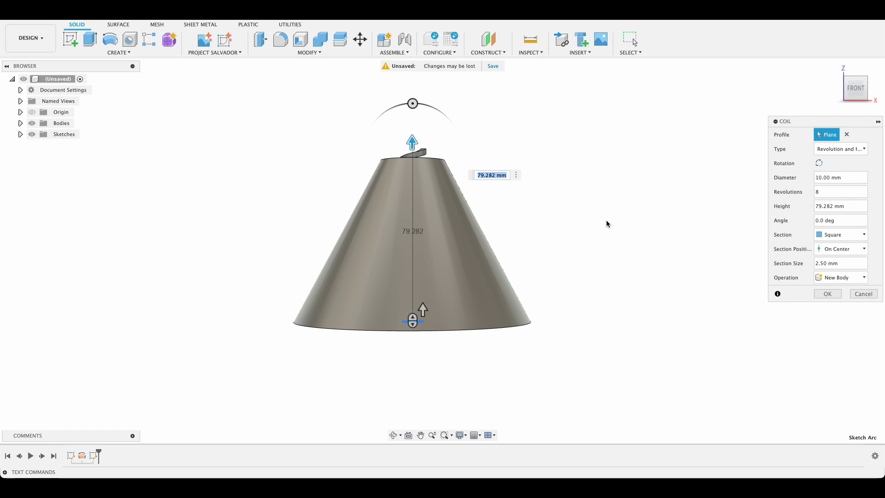
# - Hide the cone surface body, set the coil to 5 revolutions and create it as a new body
pyautogui.click(21, 123)
pyautogui.click(41, 134)
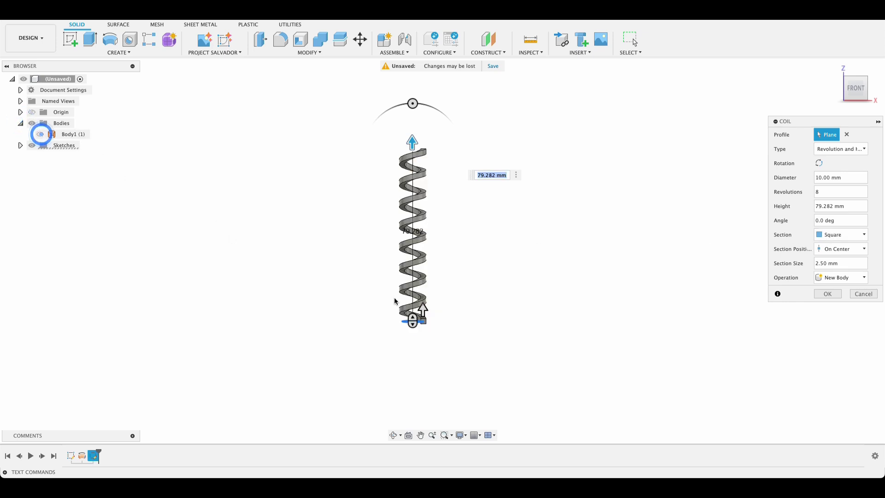
pyautogui.click(822, 192)
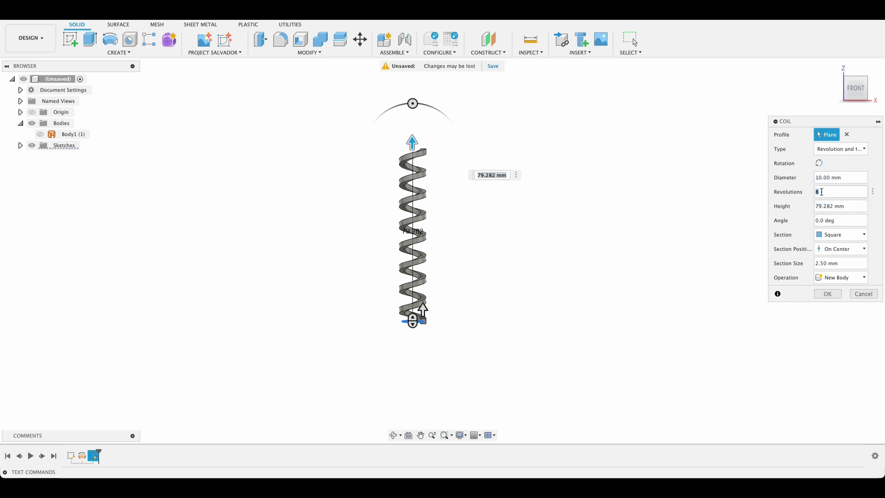
pyautogui.write('5')
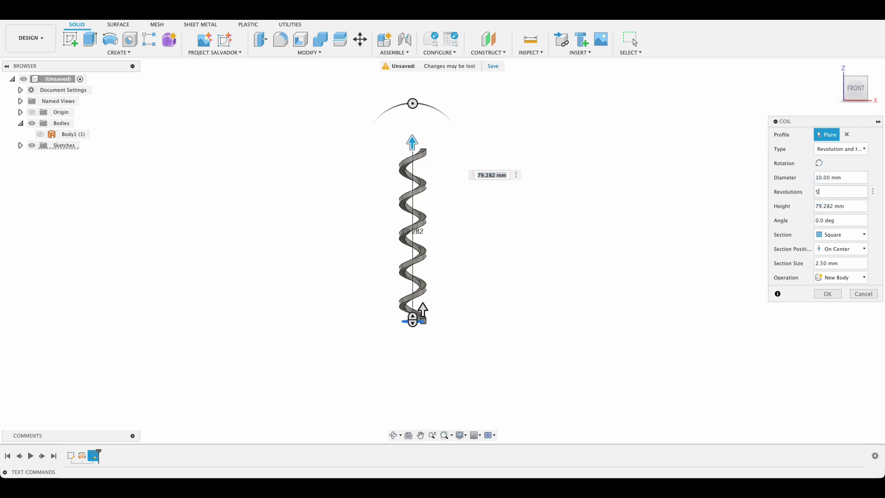
pyautogui.press('Return')
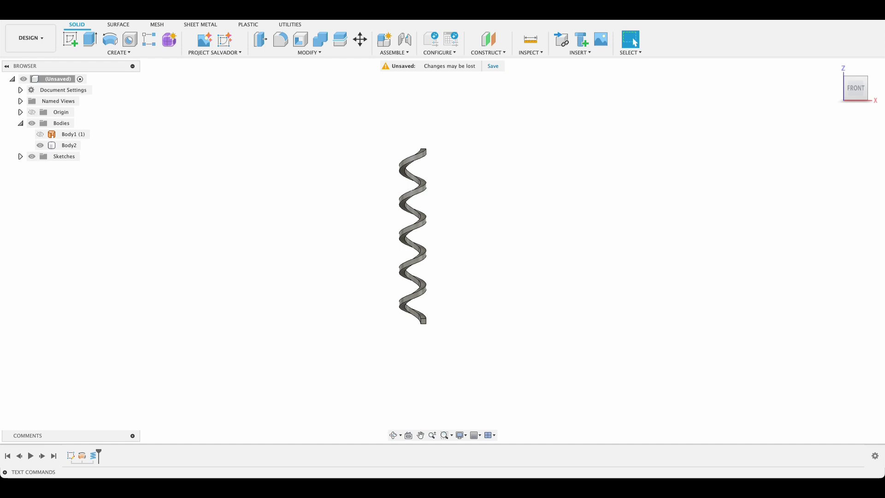
# - Show the cone surface body again and start a Ruled surface from the coil's helical edge
pyautogui.click(40, 135)
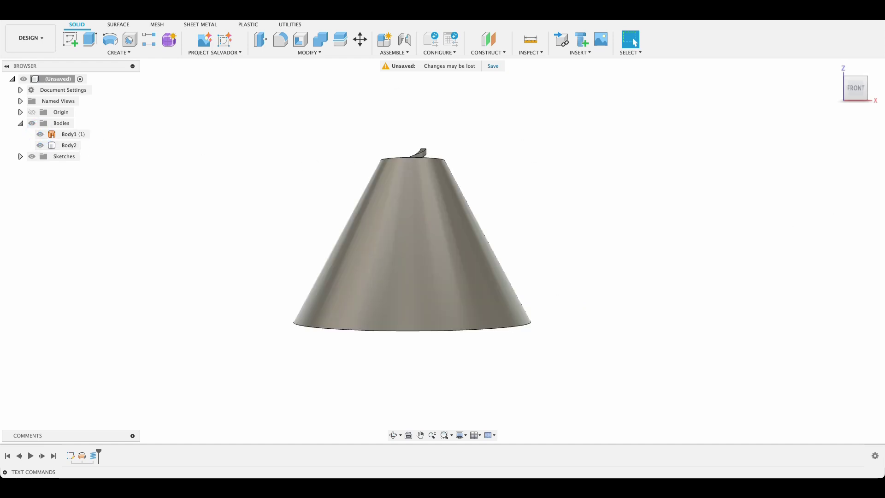
pyautogui.click(121, 26)
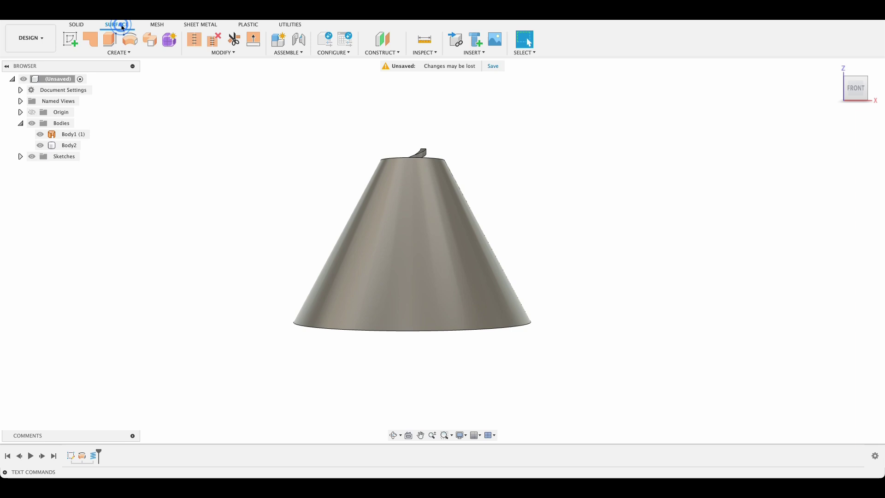
pyautogui.click(117, 53)
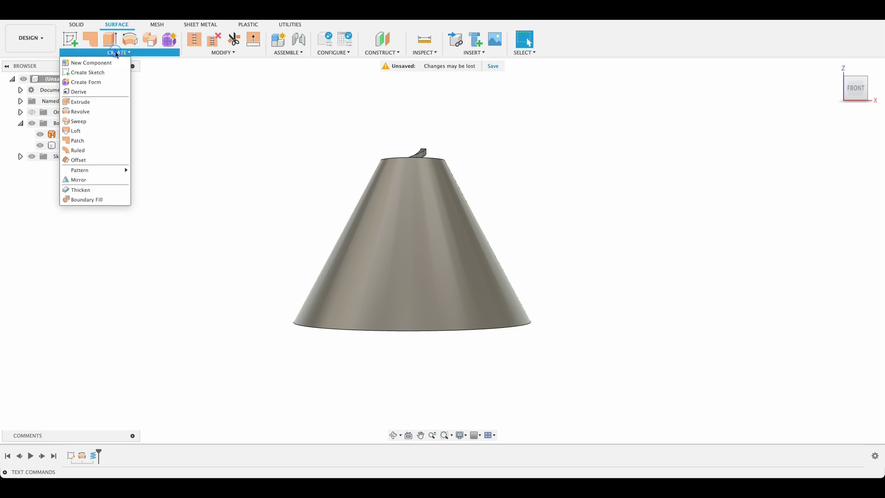
pyautogui.click(116, 151)
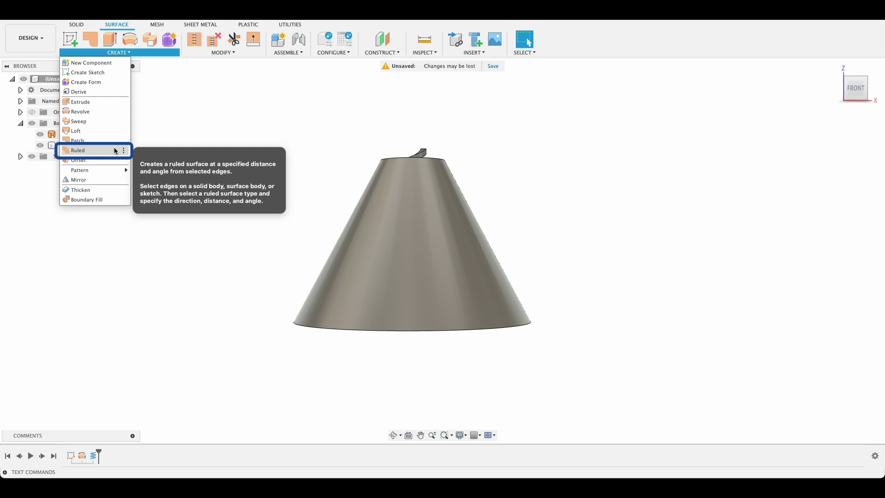
pyautogui.click(114, 150)
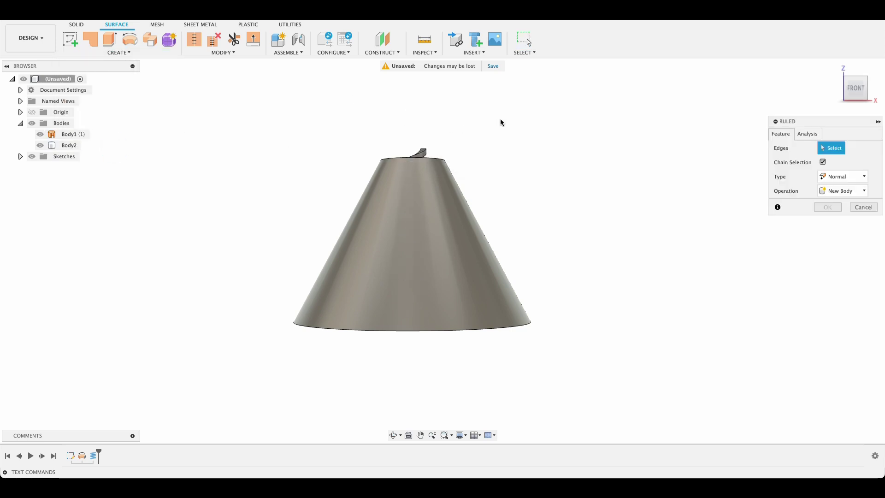
pyautogui.keyDown('shift'); pyautogui.moveTo(501, 121); pyautogui.dragTo(492, 138, button='middle'); pyautogui.keyUp('shift')
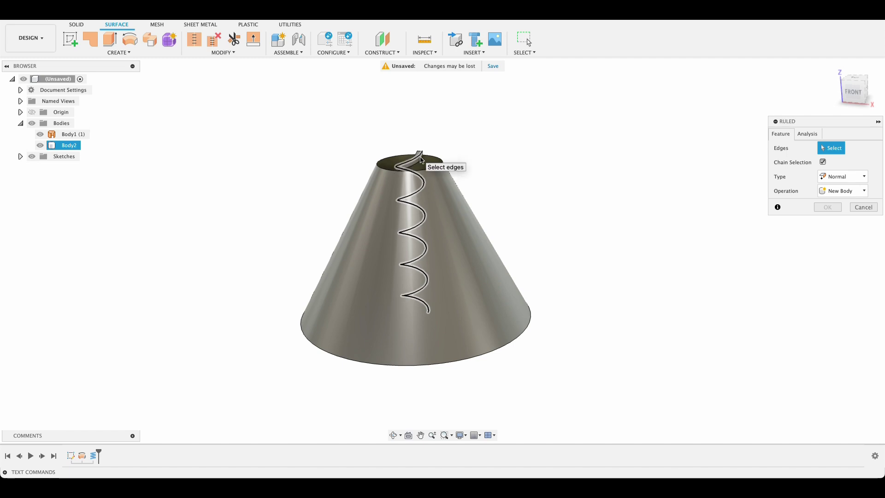
pyautogui.keyDown('shift'); pyautogui.moveTo(581, 206); pyautogui.dragTo(574, 176, button='middle'); pyautogui.keyUp('shift')
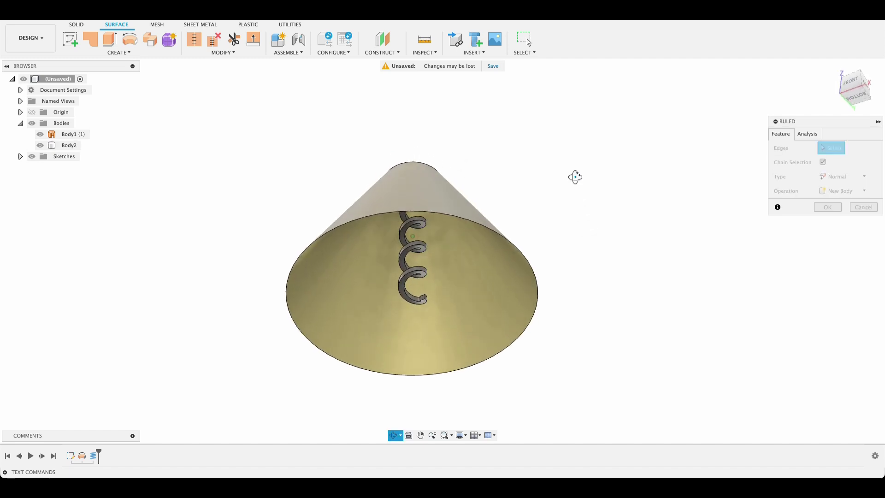
pyautogui.click(424, 305)
# - Stretch the ruled surface outward past the cone's wide base and create it as a new body
pyautogui.keyDown('shift'); pyautogui.moveTo(576, 158); pyautogui.dragTo(576, 198, button='middle'); pyautogui.keyUp('shift')
pyautogui.moveTo(440, 318); pyautogui.dragTo(541, 314)
pyautogui.moveTo(596, 304)
pyautogui.keyDown('shift'); pyautogui.mouseDown(button='middle')
pyautogui.moveTo(596, 291)
pyautogui.moveTo(592, 310)
pyautogui.mouseUp(button='middle'); pyautogui.keyUp('shift')
pyautogui.moveTo(610, 178)
pyautogui.keyDown('shift'); pyautogui.mouseDown(button='middle')
pyautogui.moveTo(609, 200)
pyautogui.moveTo(609, 192)
pyautogui.mouseUp(button='middle'); pyautogui.keyUp('shift')
pyautogui.click(827, 265)
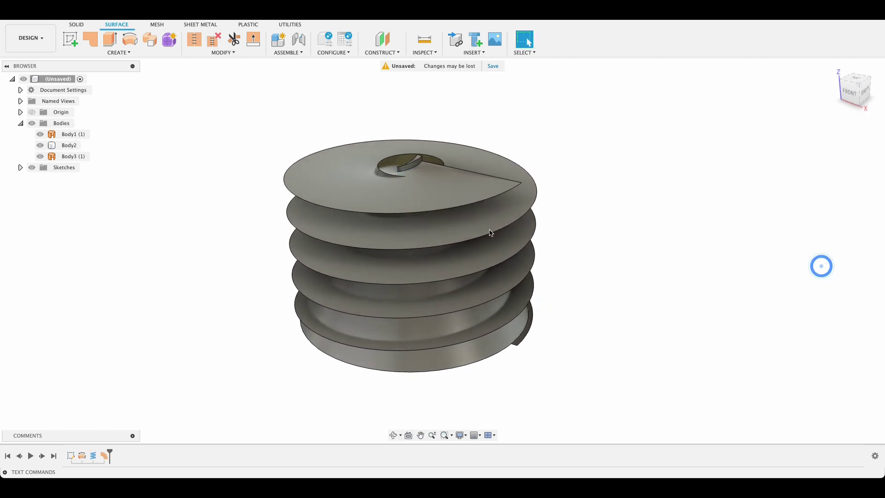
# - Trim the ruled surface with the cone surface as trim tool, removing the part outside the cone
pyautogui.click(234, 38)
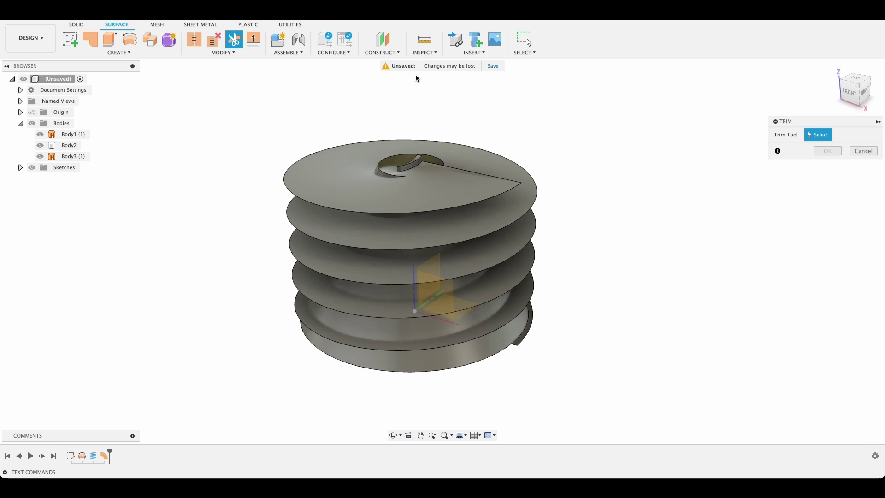
pyautogui.click(70, 135)
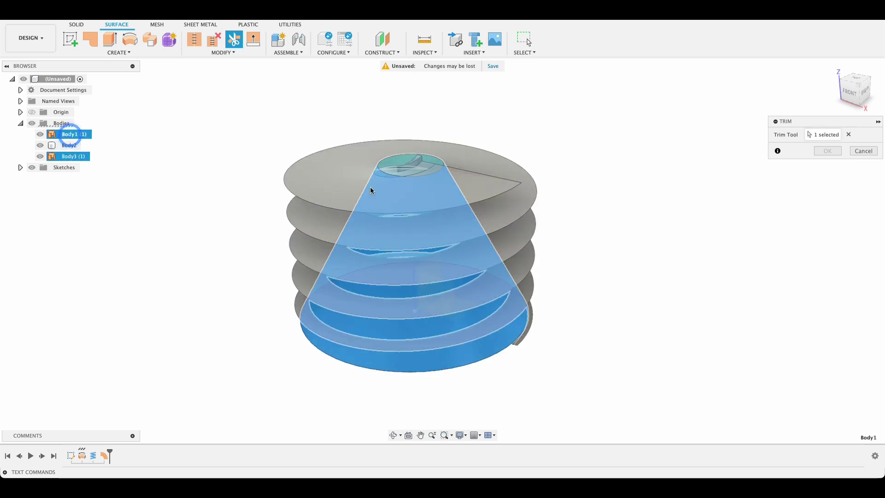
pyautogui.click(512, 178)
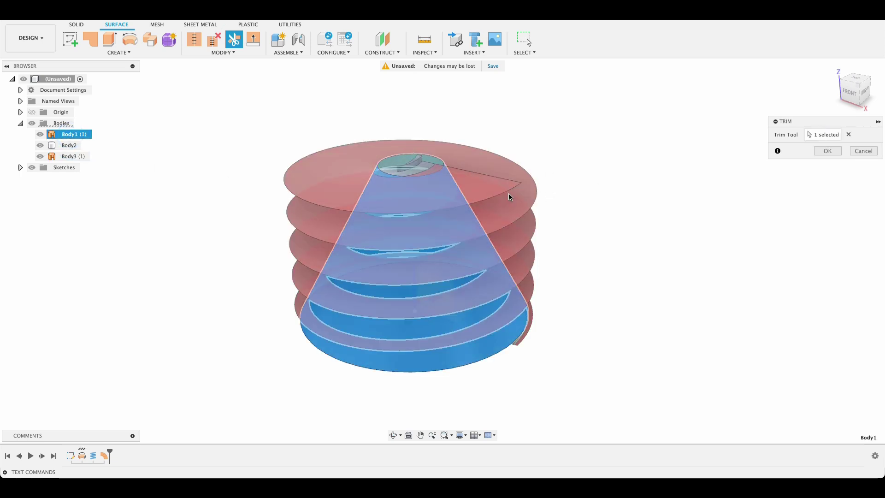
pyautogui.click(827, 152)
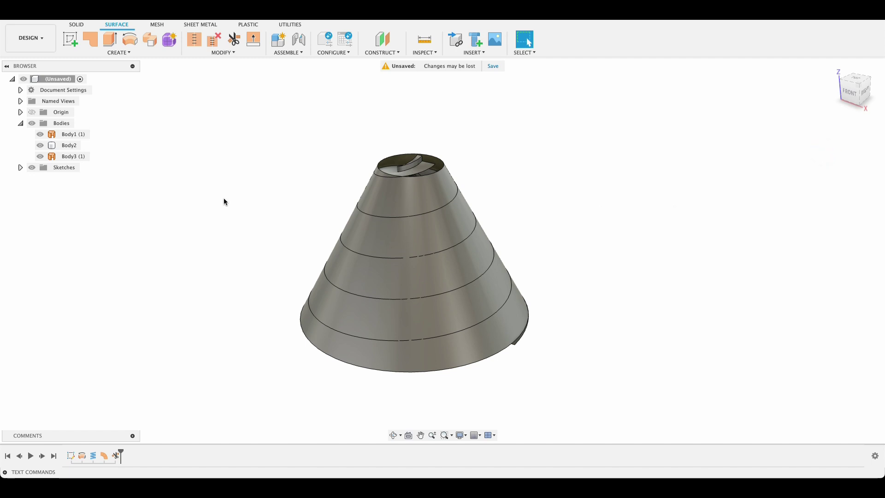
# - Hide the coil body and the cone surface body, leaving only the trimmed spiral surface shown
pyautogui.click(42, 146)
pyautogui.click(41, 145)
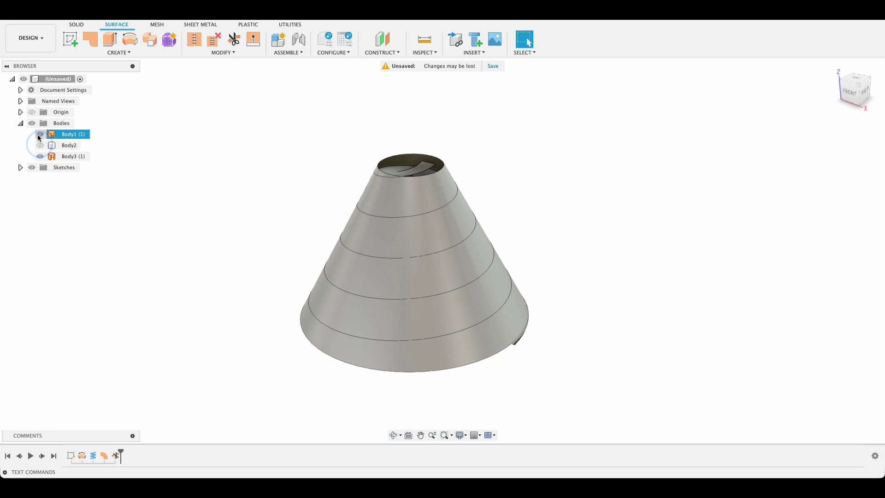
pyautogui.click(39, 134)
pyautogui.keyDown('shift'); pyautogui.moveTo(579, 267); pyautogui.dragTo(530, 295, button='middle'); pyautogui.keyUp('shift')
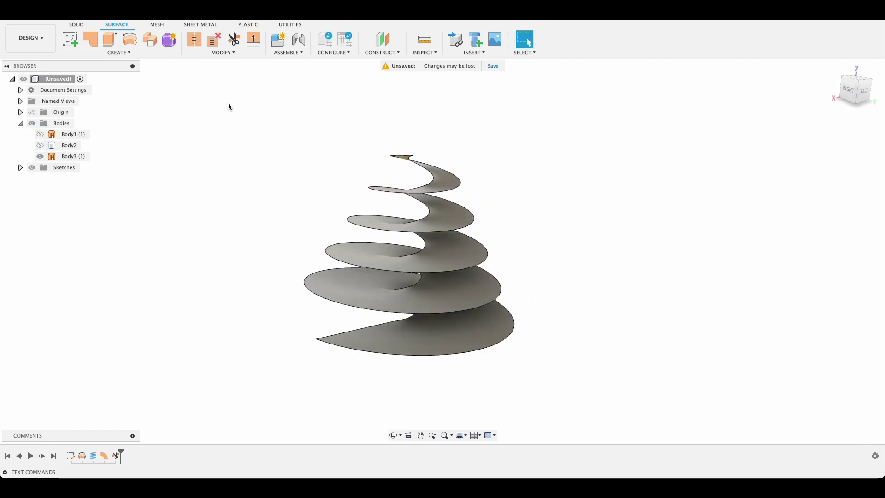
# - Create a sketch on a vertical origin plane and include the trimmed spiral surface's edges as 3D geometry
pyautogui.click(75, 25)
pyautogui.click(72, 39)
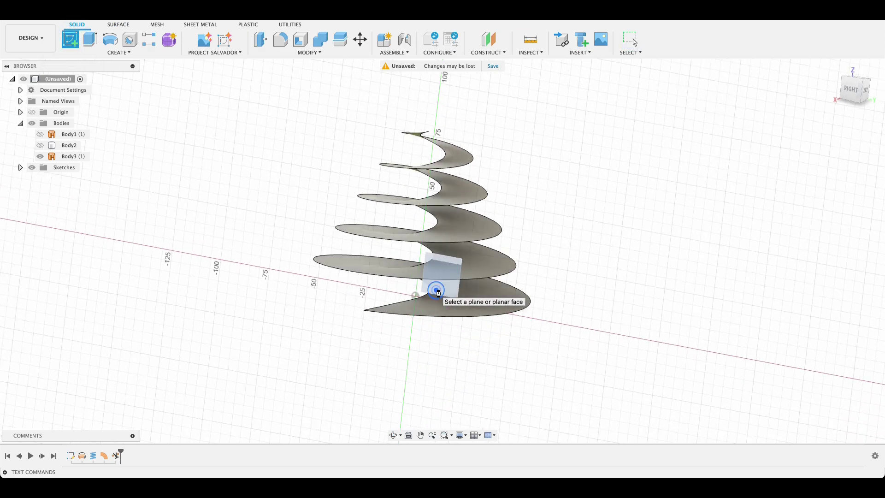
pyautogui.click(432, 291)
pyautogui.keyDown('shift'); pyautogui.moveTo(571, 198); pyautogui.dragTo(556, 221, button='middle'); pyautogui.keyUp('shift')
pyautogui.click(116, 53)
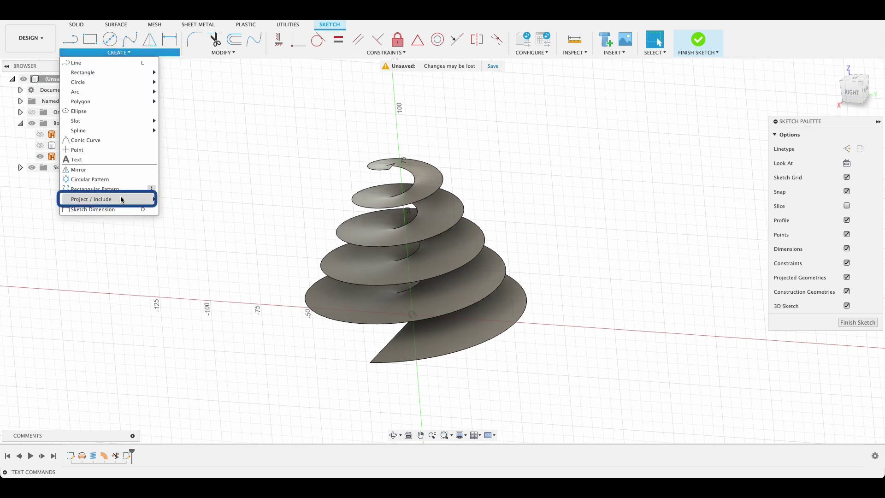
pyautogui.moveTo(121, 199)
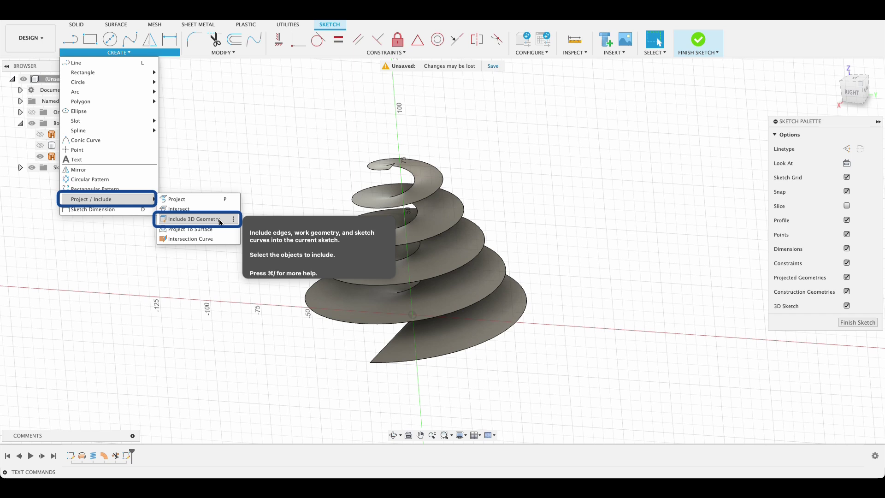
pyautogui.click(219, 219)
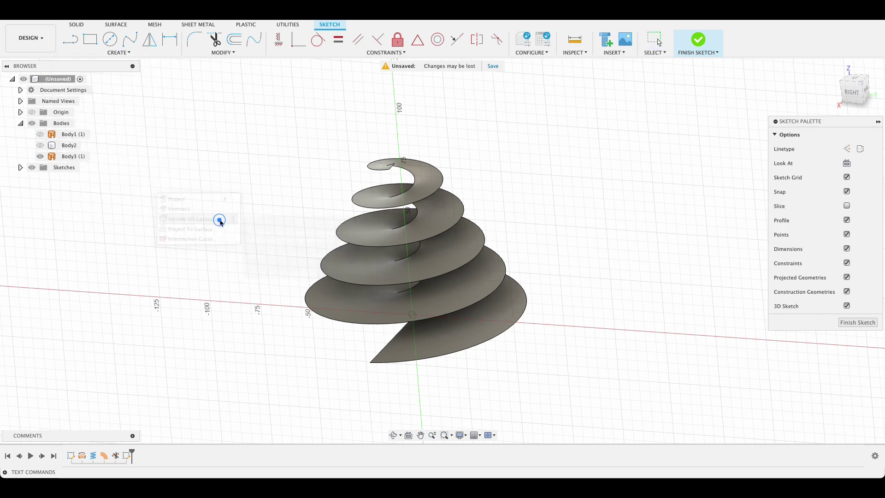
pyautogui.click(489, 341)
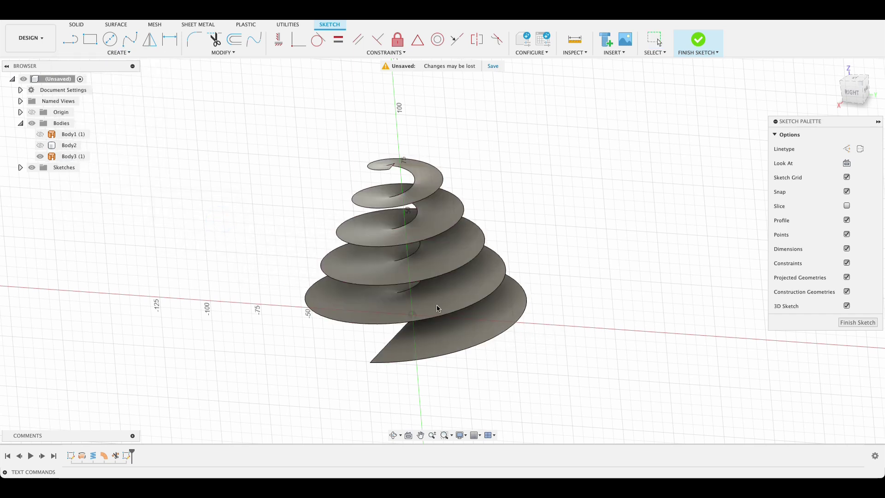
pyautogui.click(459, 337)
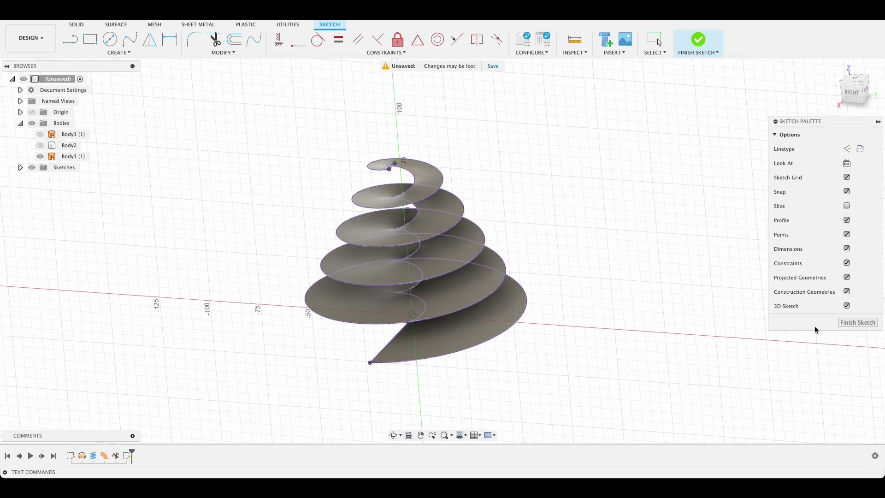
pyautogui.click(858, 322)
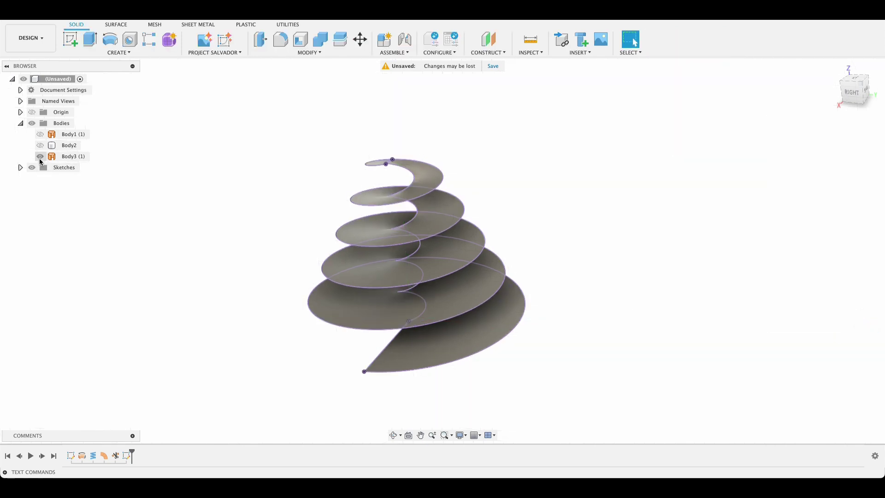
# - Hide the spiral surface body and delete the inner helix and both short end lines, keeping only the outer conical spiral
pyautogui.click(40, 156)
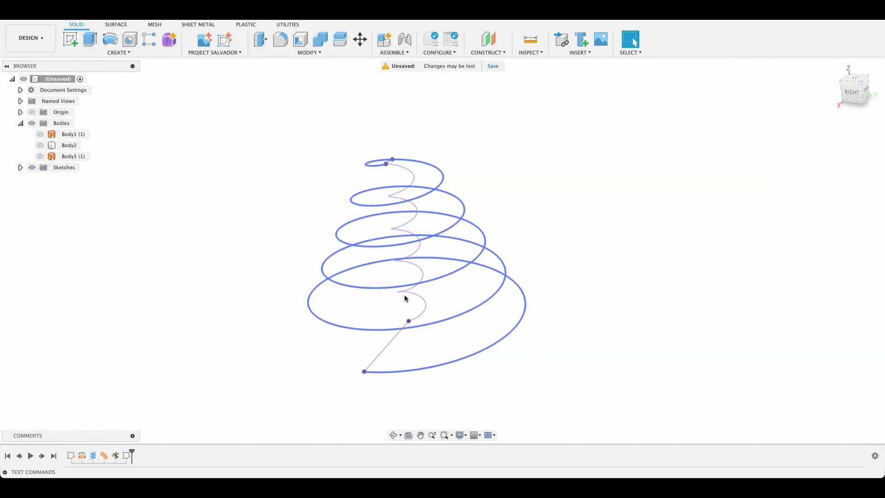
pyautogui.click(391, 341)
pyautogui.press('Delete')
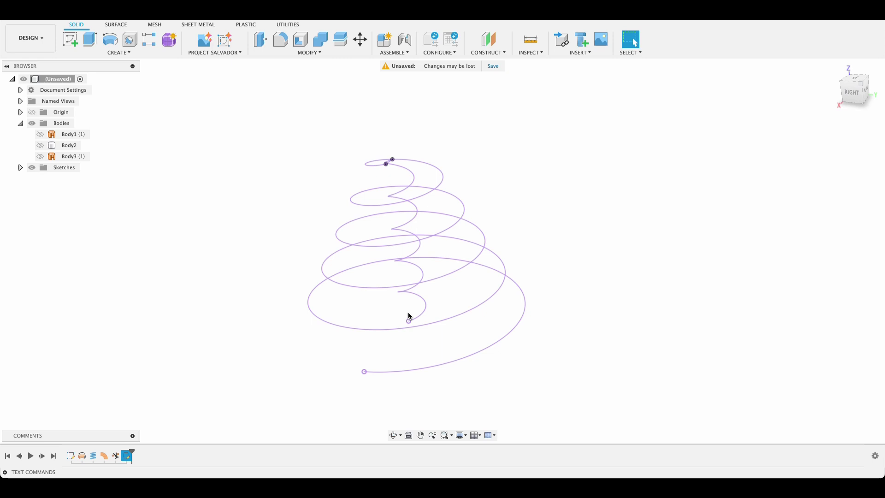
pyautogui.click(420, 300)
pyautogui.press('Delete')
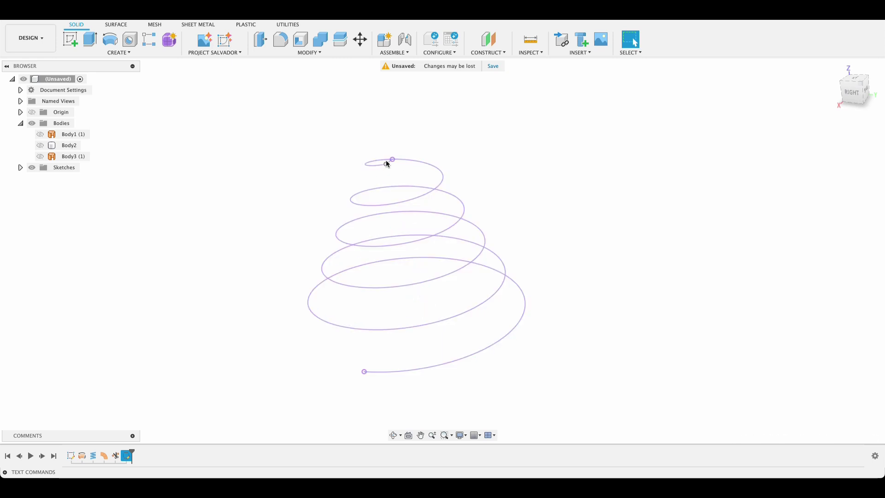
pyautogui.scroll(5, 387, 162)
pyautogui.click(383, 158)
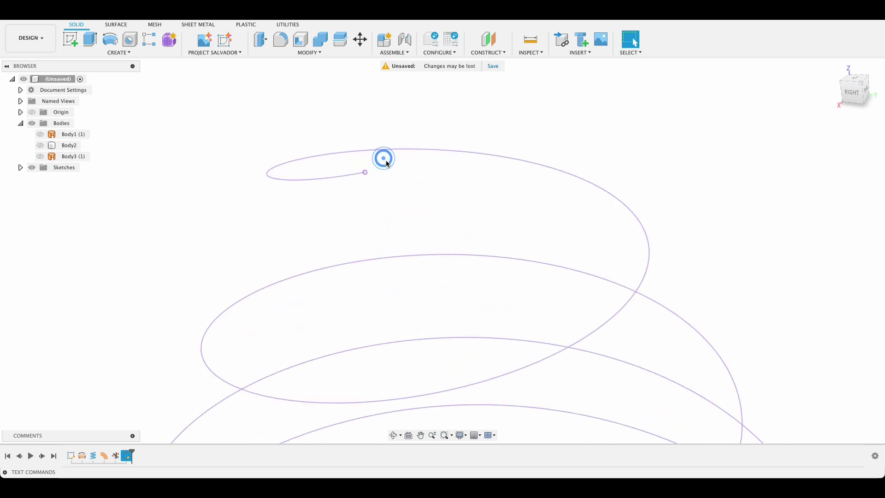
pyautogui.scroll(-5, 538, 264)
pyautogui.scroll(-5, 537, 261)
pyautogui.keyDown('shift'); pyautogui.moveTo(668, 314); pyautogui.dragTo(595, 338, button='middle'); pyautogui.keyUp('shift')
pyautogui.press('F6')
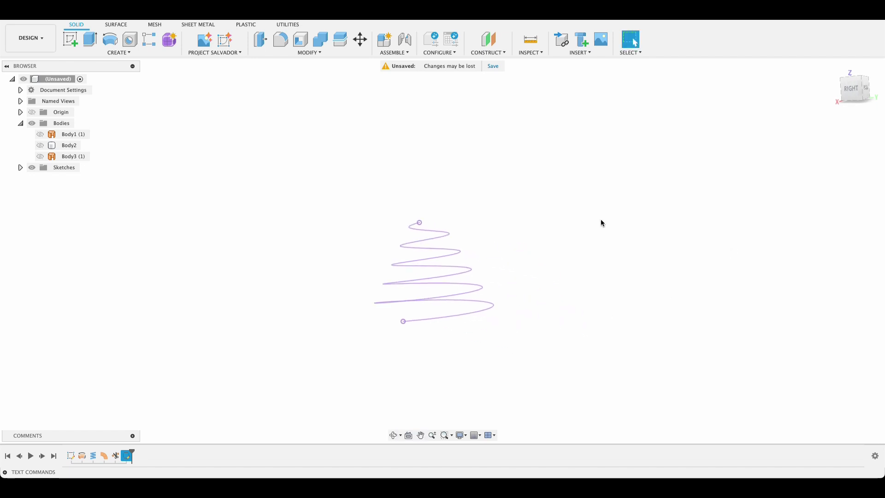
# - Create a Plane Along Path on the conical spiral, placed at the spiral's lower end with the Proportional distance type
pyautogui.click(491, 54)
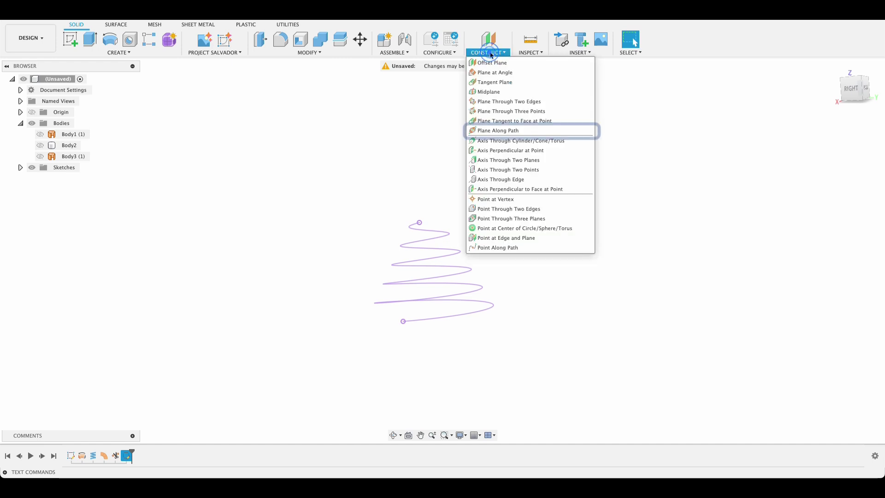
pyautogui.click(489, 131)
pyautogui.click(446, 315)
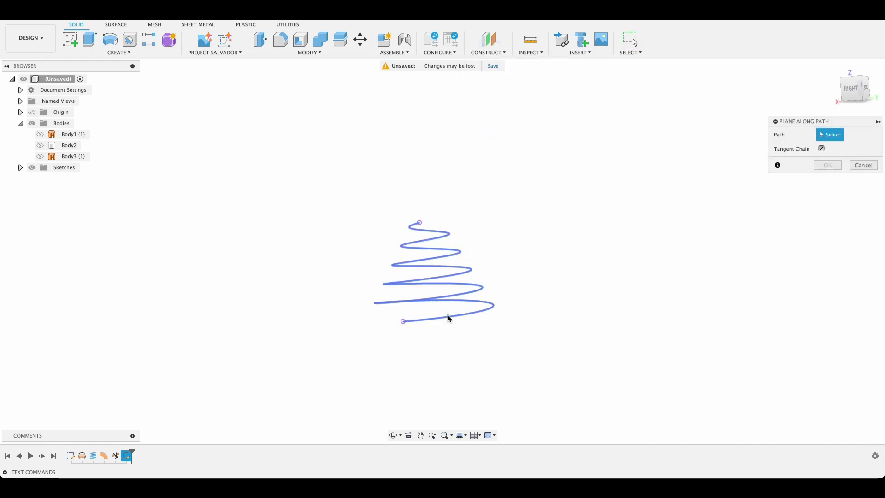
pyautogui.moveTo(446, 315); pyautogui.dragTo(374, 330)
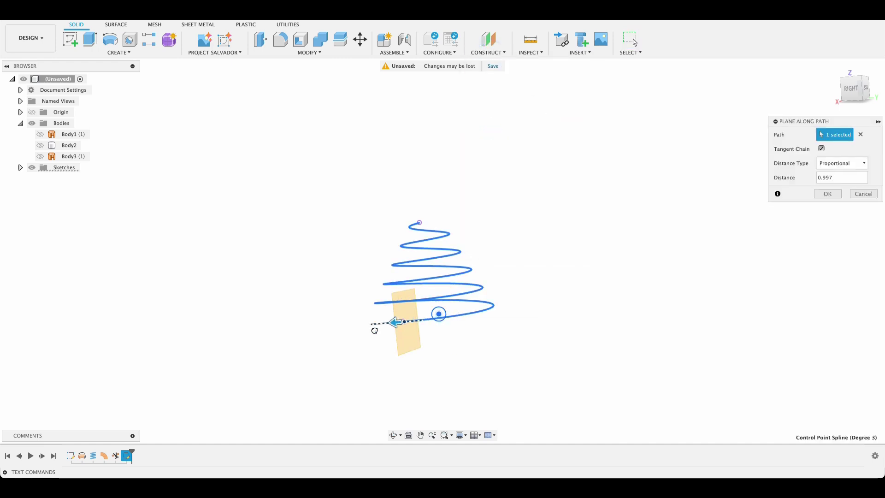
pyautogui.doubleClick(847, 178)
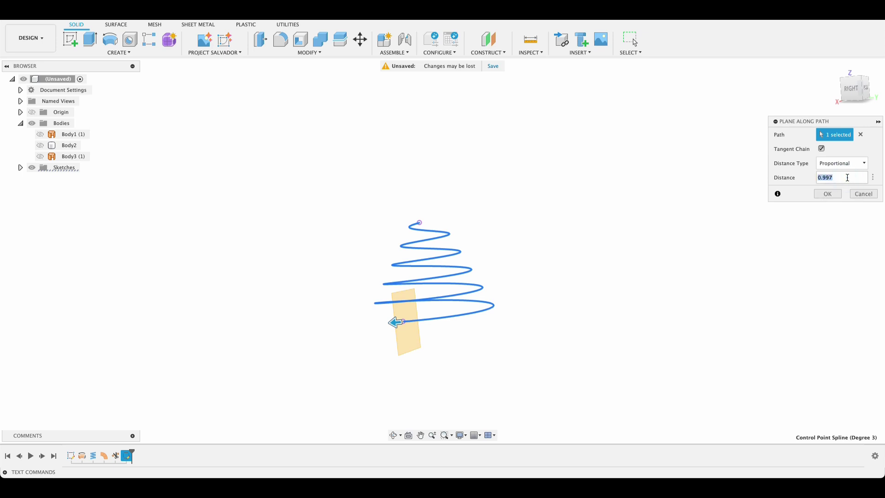
pyautogui.press('Return')
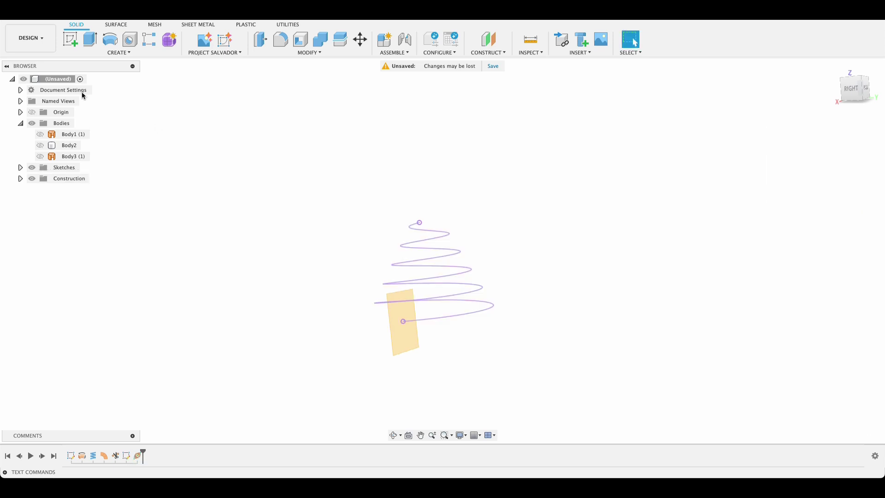
# - Sketch a 5 mm diameter circle on the new path plane, centred on the spiral's lower end
pyautogui.click(70, 40)
pyautogui.moveTo(427, 167)
pyautogui.keyDown('shift'); pyautogui.mouseDown(button='middle')
pyautogui.moveTo(587, 250)
pyautogui.moveTo(662, 232)
pyautogui.mouseUp(button='middle'); pyautogui.keyUp('shift')
pyautogui.click(502, 310)
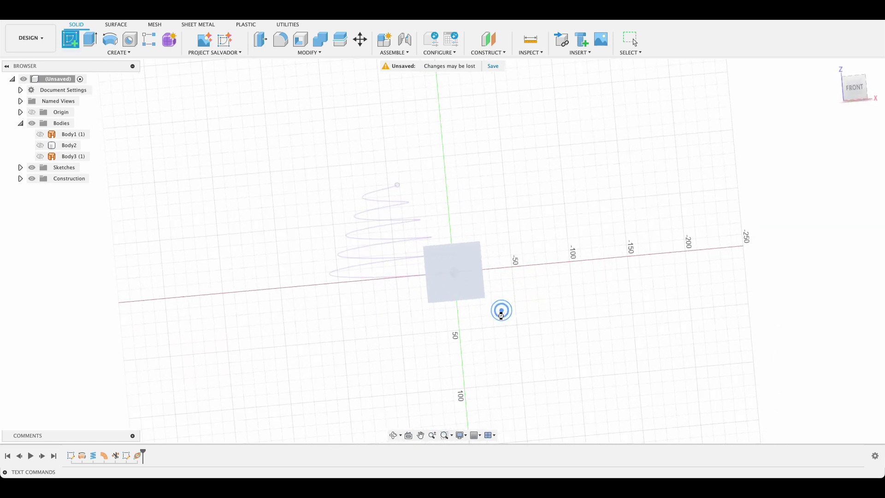
pyautogui.scroll(10, 428, 233)
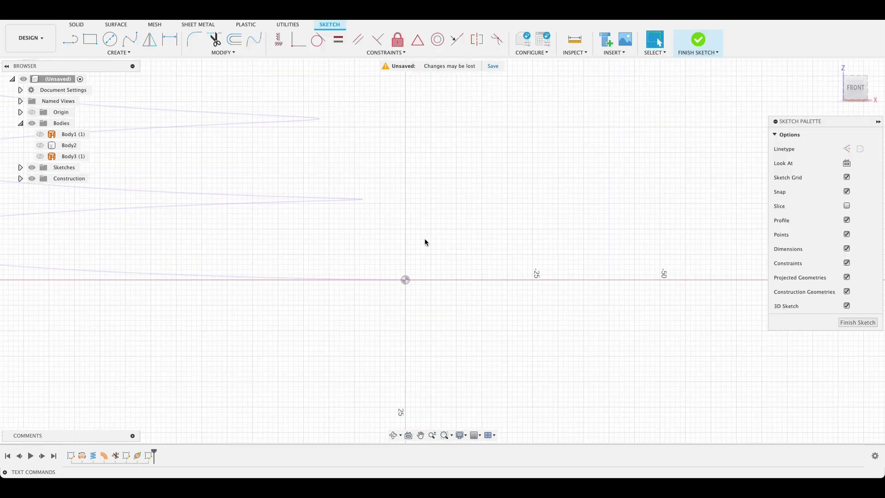
pyautogui.press('c')
pyautogui.click(406, 280)
pyautogui.write('5')
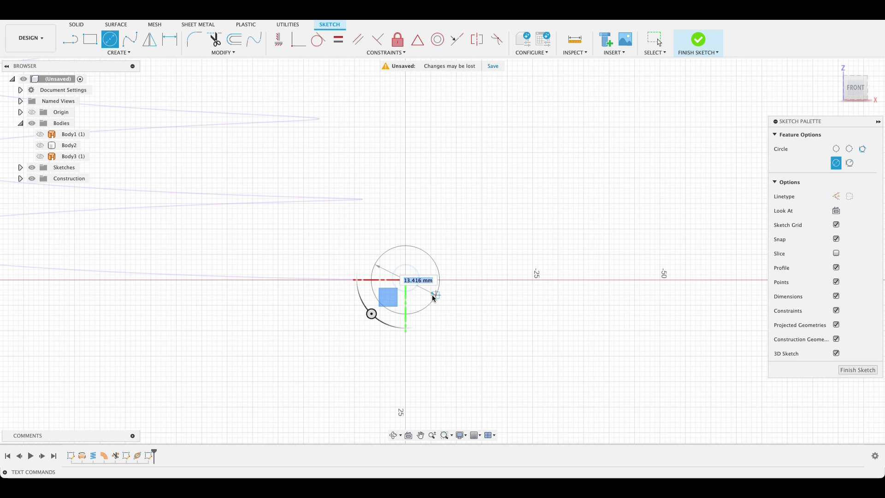
pyautogui.press('Return')
pyautogui.click(659, 41)
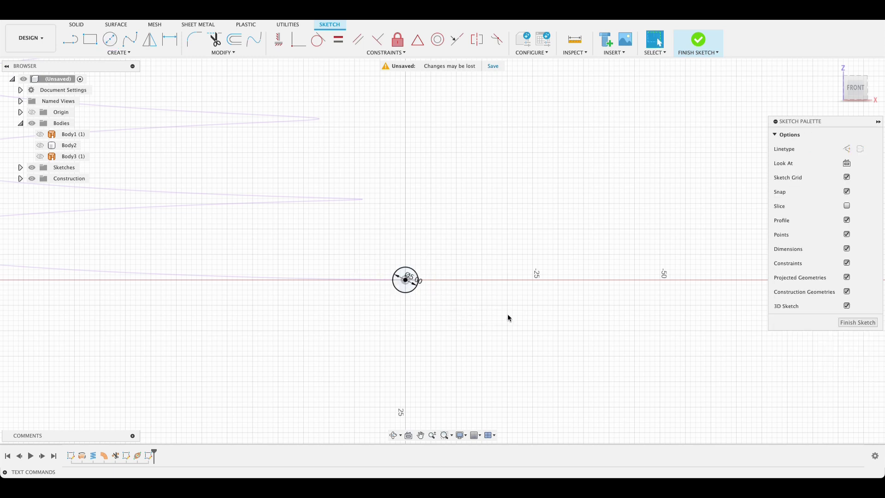
# - Sweep the 5 mm circle along the full conical spiral as a new body, with perpendicular orientation
pyautogui.click(857, 322)
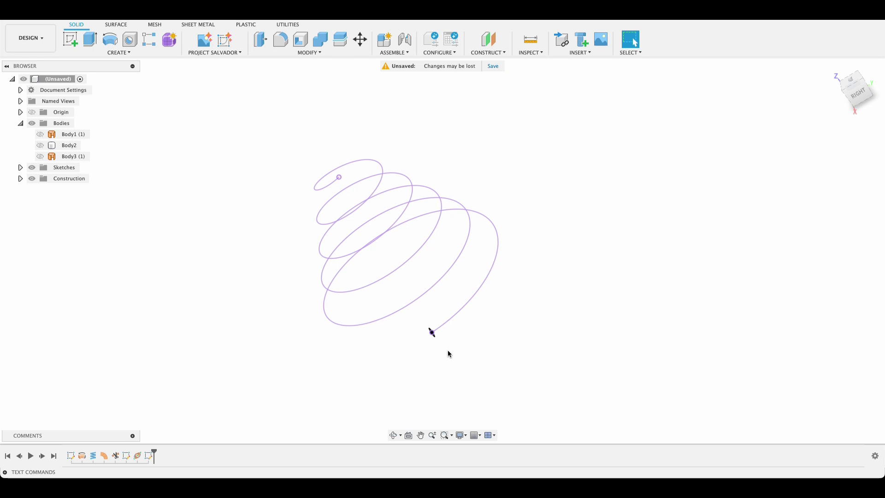
pyautogui.click(116, 53)
pyautogui.click(86, 121)
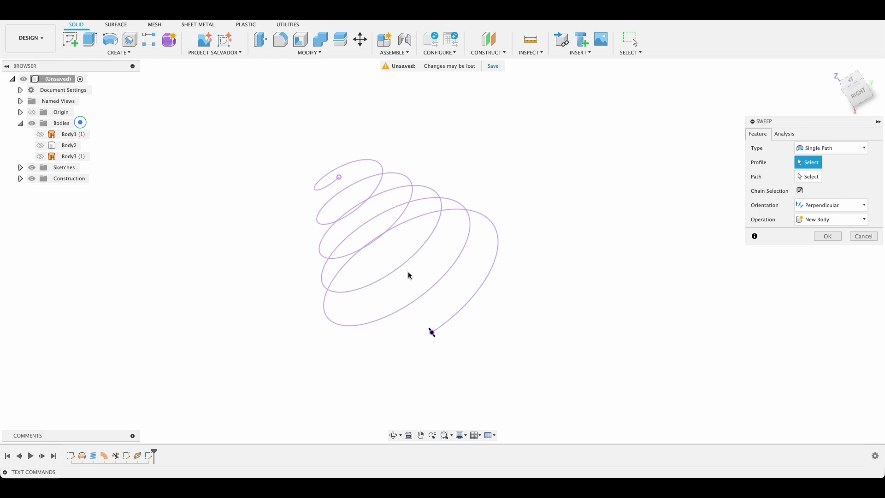
pyautogui.keyDown('shift'); pyautogui.moveTo(553, 302); pyautogui.dragTo(430, 295, button='middle'); pyautogui.keyUp('shift')
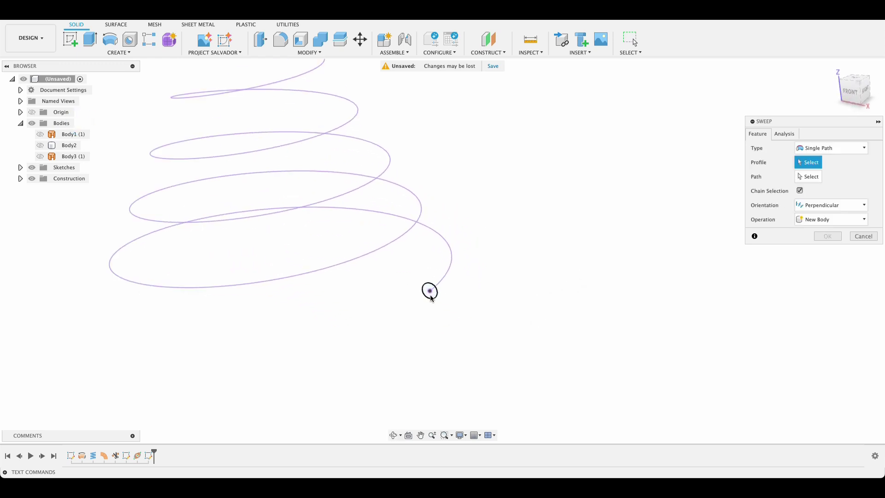
pyautogui.click(430, 294)
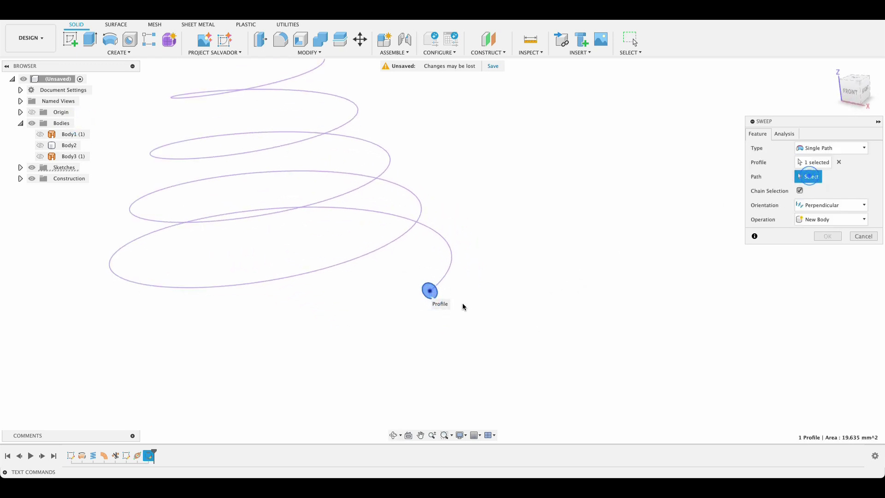
pyautogui.click(447, 267)
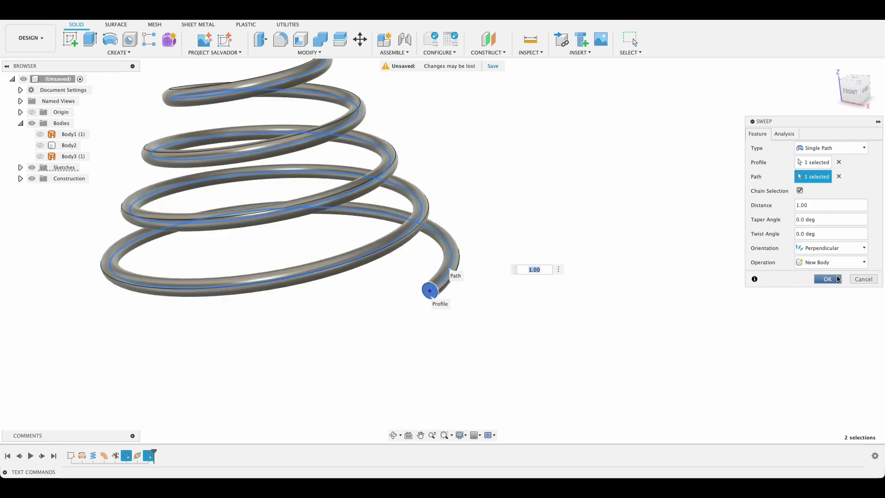
pyautogui.click(837, 279)
pyautogui.moveTo(769, 186)
pyautogui.keyDown('shift'); pyautogui.mouseDown(button='middle')
pyautogui.moveTo(706, 202)
pyautogui.moveTo(587, 269)
pyautogui.moveTo(650, 230)
pyautogui.moveTo(735, 208)
pyautogui.moveTo(757, 224)
pyautogui.moveTo(770, 208)
pyautogui.moveTo(646, 206)
pyautogui.moveTo(571, 231)
pyautogui.moveTo(537, 255)
pyautogui.moveTo(609, 213)
pyautogui.moveTo(778, 180)
pyautogui.mouseUp(button='middle'); pyautogui.keyUp('shift')
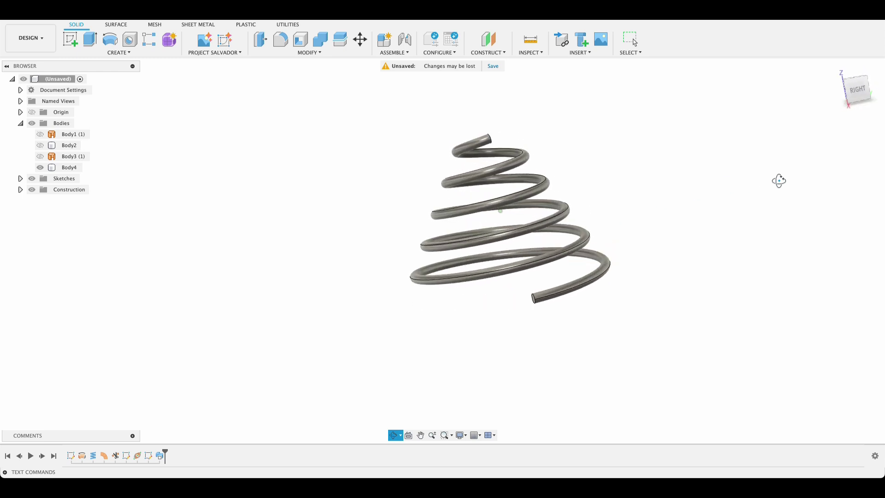
pyautogui.click(861, 90)
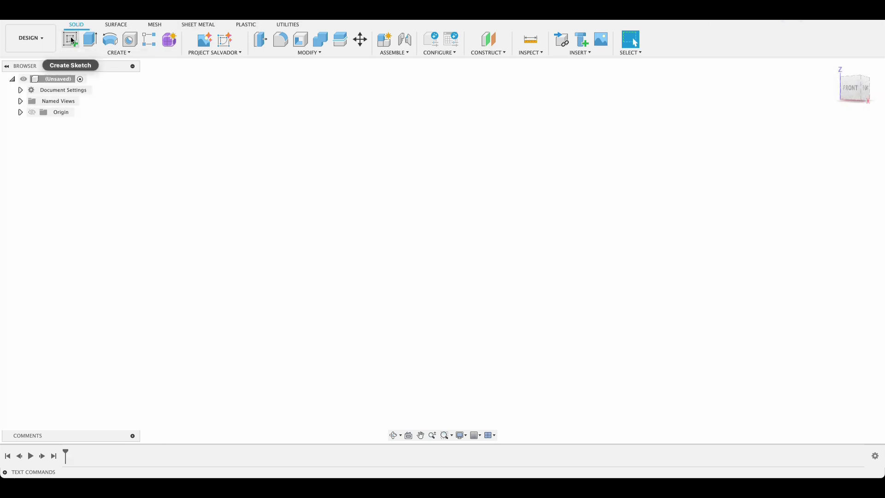
# - Sketch an eleven-point wavy vase-profile spline about 225 mm tall on the front plane, beside the vertical axis and ending on the horizontal axis
pyautogui.click(70, 39)
pyautogui.click(400, 331)
pyautogui.click(401, 330)
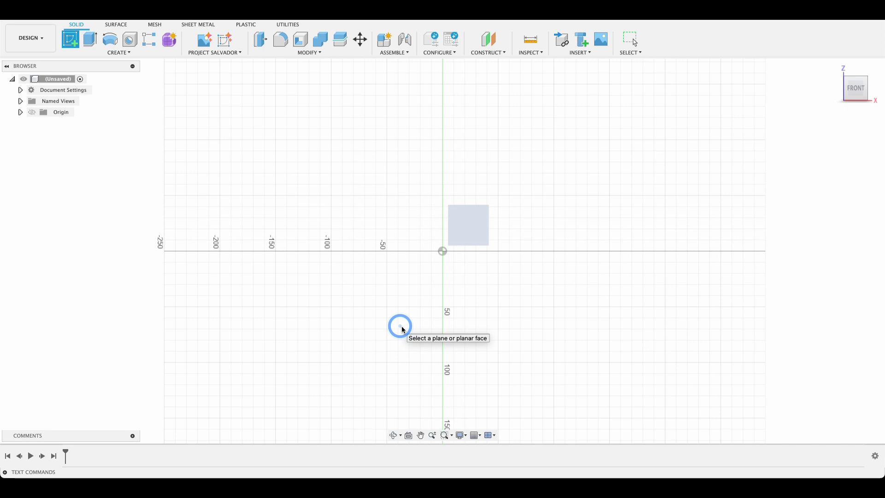
pyautogui.moveTo(573, 201); pyautogui.dragTo(561, 286, button='middle')
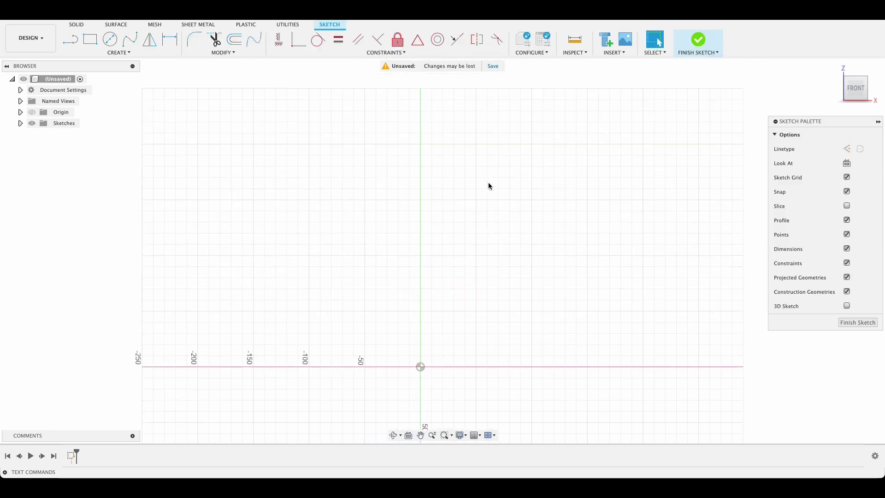
pyautogui.click(130, 39)
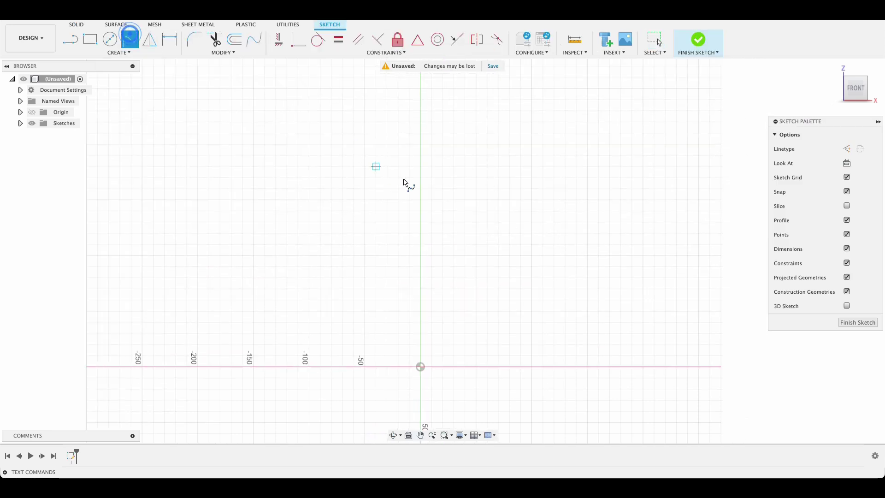
pyautogui.click(447, 116)
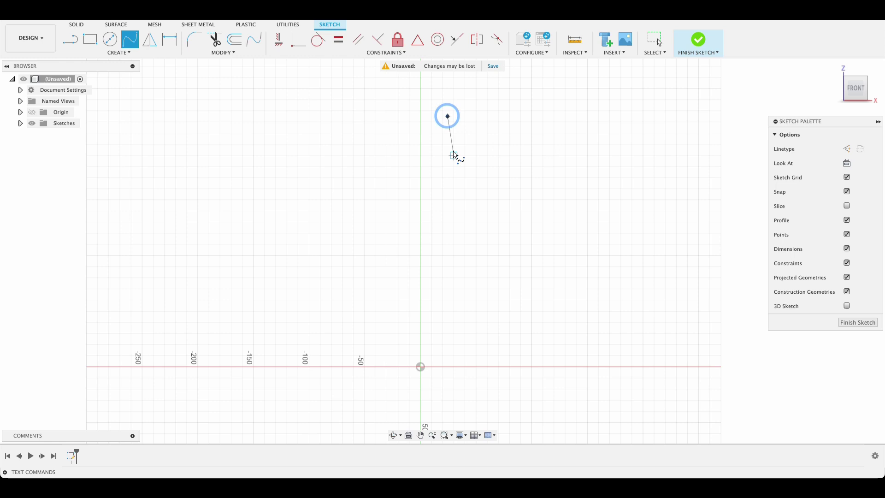
pyautogui.click(480, 172)
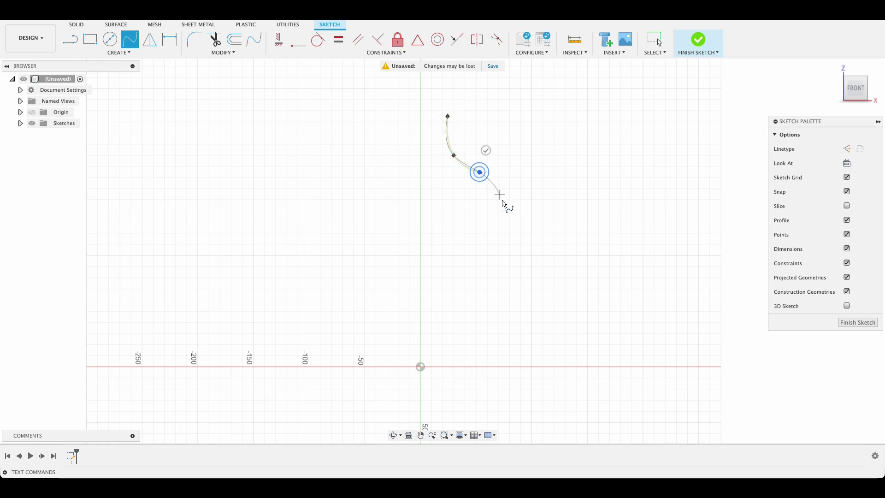
pyautogui.click(508, 245)
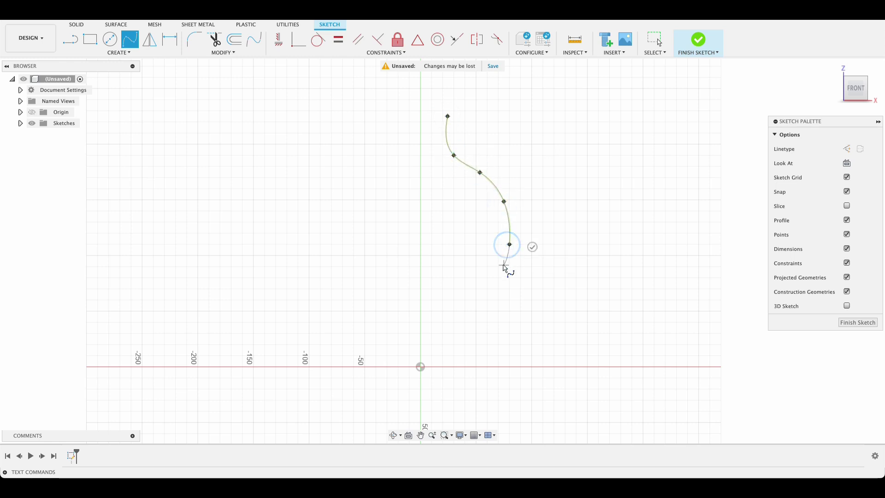
pyautogui.click(476, 278)
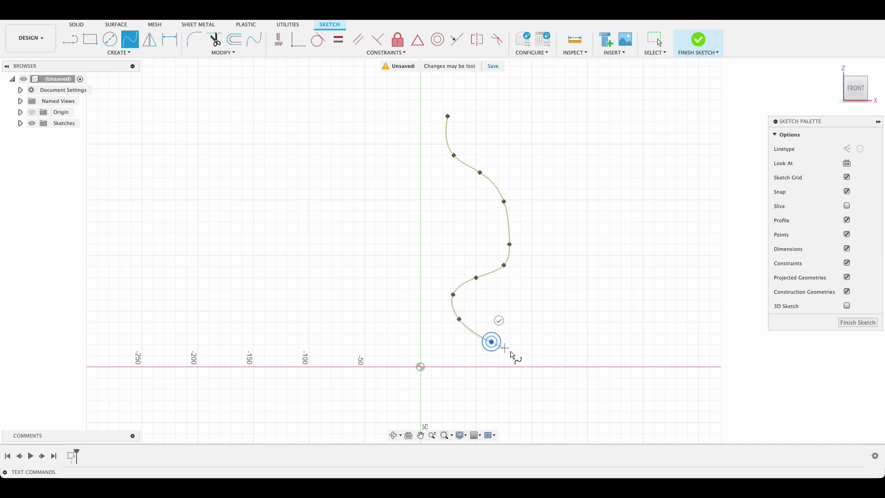
pyautogui.doubleClick(524, 366)
pyautogui.click(525, 366)
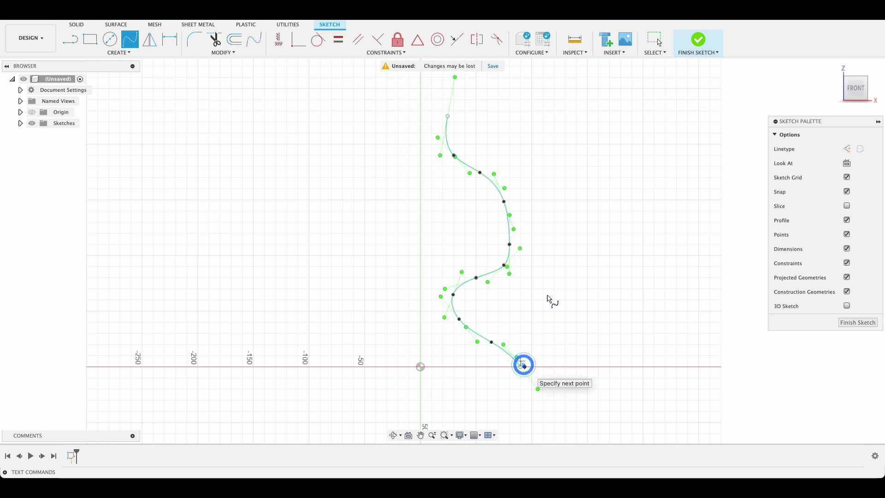
pyautogui.press('Escape')
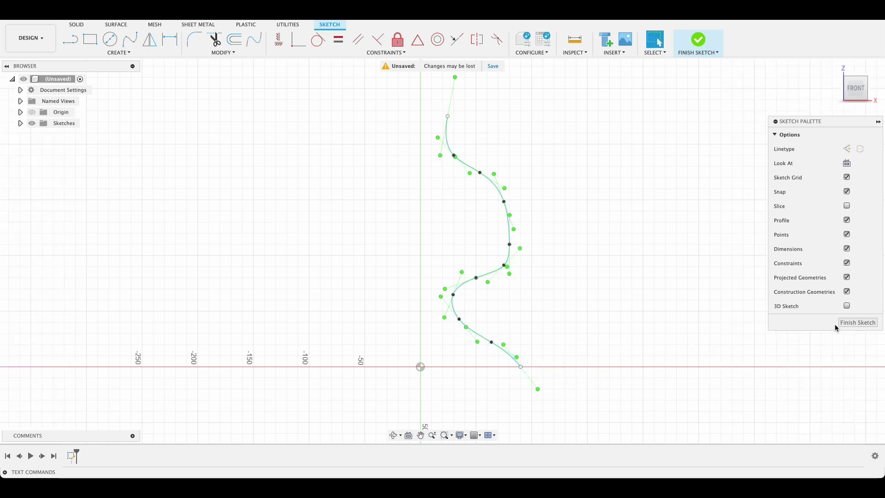
pyautogui.click(859, 323)
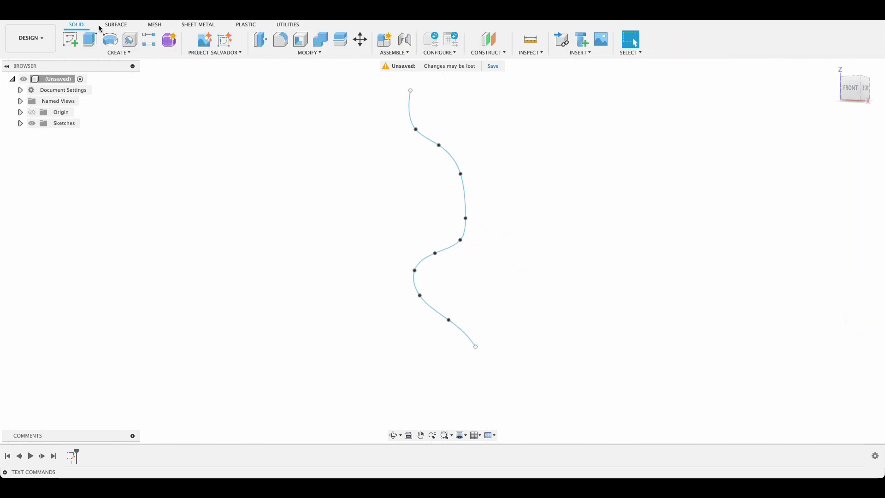
# - Revolve the spline 360 degrees about the vertical origin axis as a new surface body
pyautogui.click(117, 26)
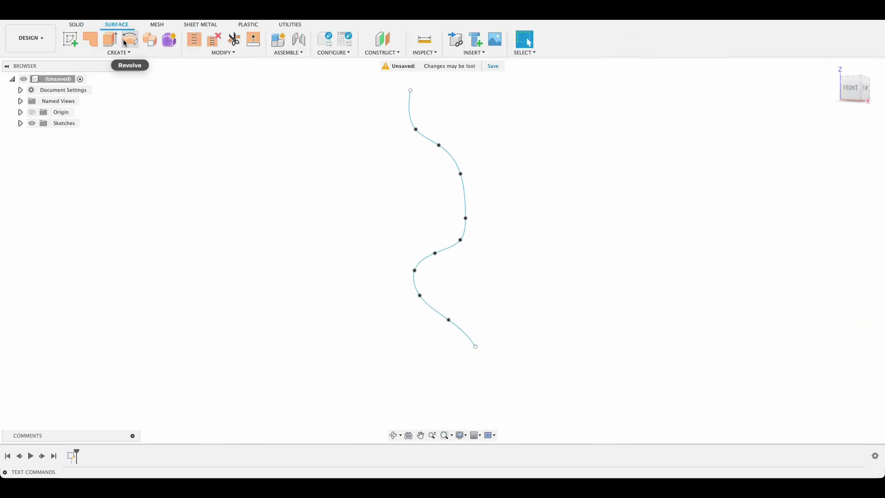
pyautogui.click(126, 41)
pyautogui.click(386, 301)
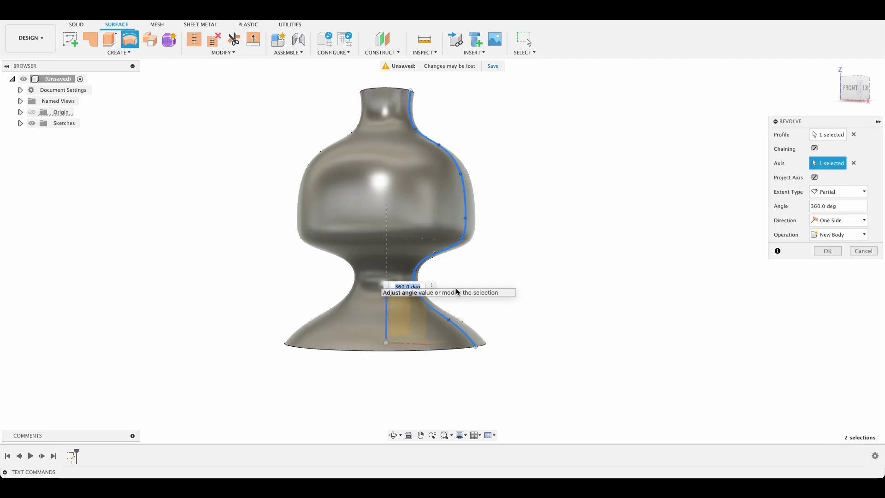
pyautogui.click(838, 251)
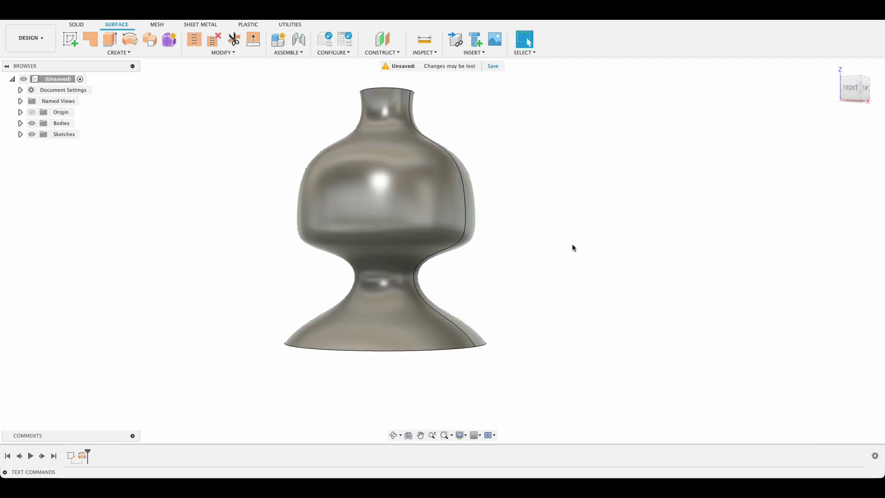
pyautogui.keyDown('shift'); pyautogui.moveTo(573, 248); pyautogui.dragTo(657, 306, button='middle'); pyautogui.keyUp('shift')
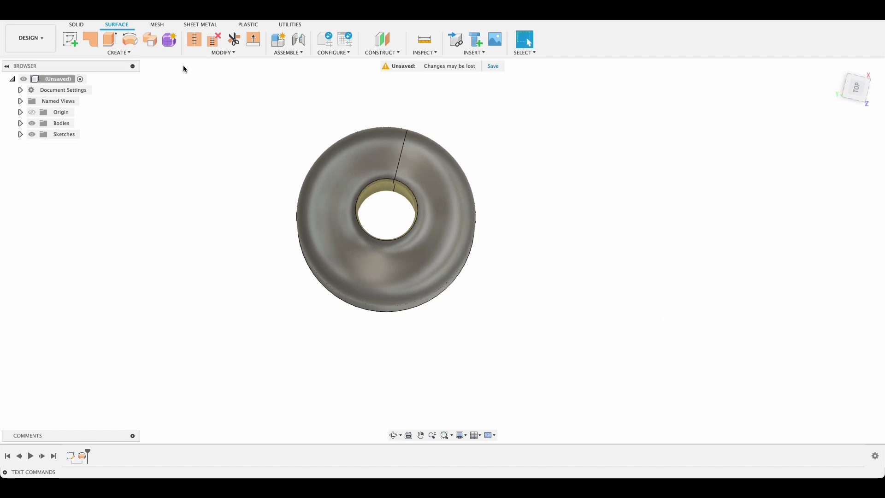
# - Start a coil on the horizontal origin plane, centred on the origin, with a 10 mm diameter
pyautogui.click(80, 26)
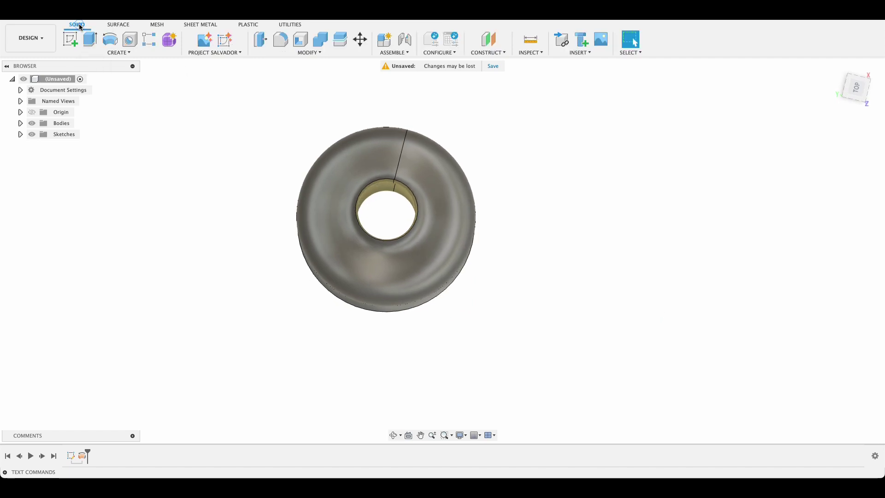
pyautogui.click(93, 51)
pyautogui.click(94, 229)
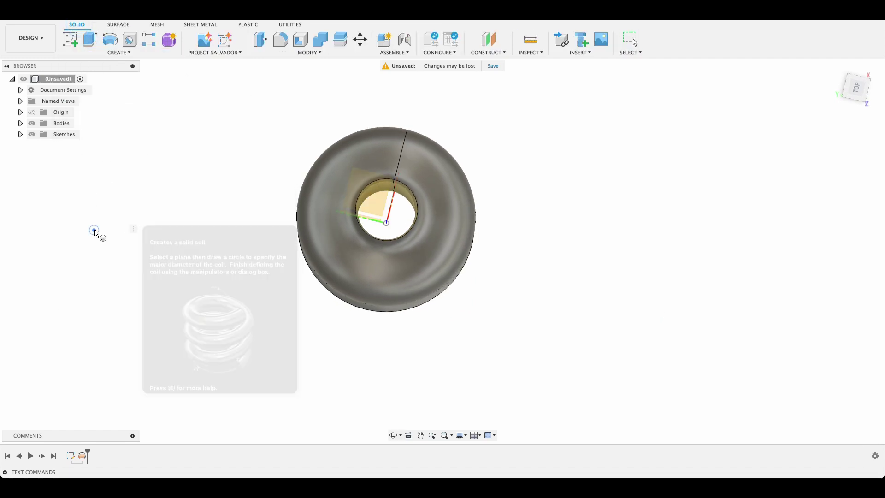
pyautogui.click(375, 200)
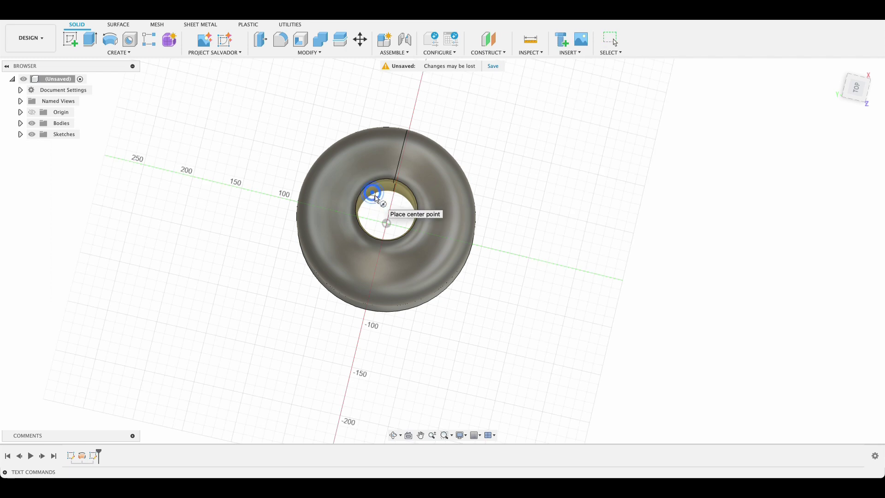
pyautogui.click(387, 223)
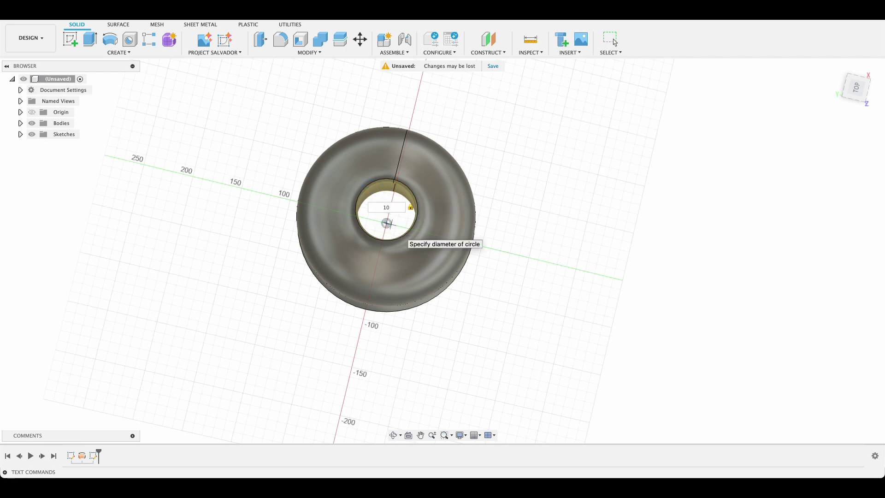
pyautogui.write('10')
pyautogui.press('Return')
# - Hide the revolved surface and create the coil as a new body with 9 revolutions and a height of about 229 mm
pyautogui.keyDown('shift'); pyautogui.moveTo(556, 258); pyautogui.dragTo(468, 278, button='middle'); pyautogui.keyUp('shift')
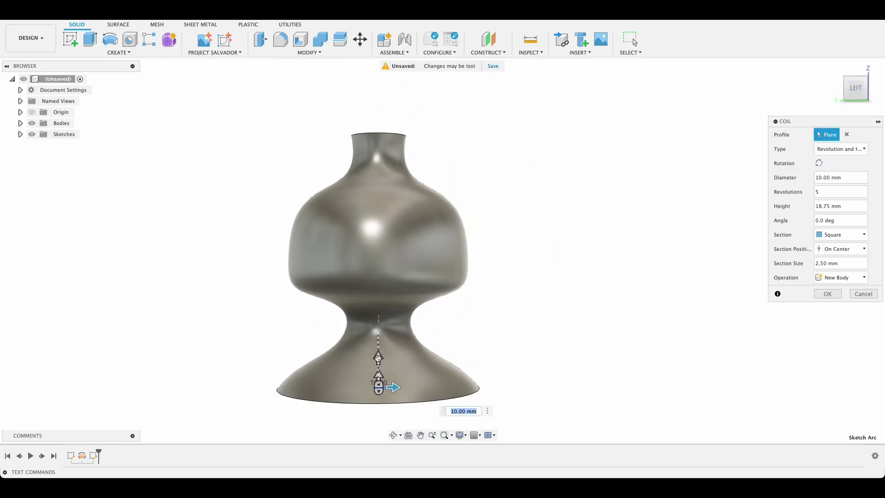
pyautogui.moveTo(380, 345); pyautogui.dragTo(380, 126)
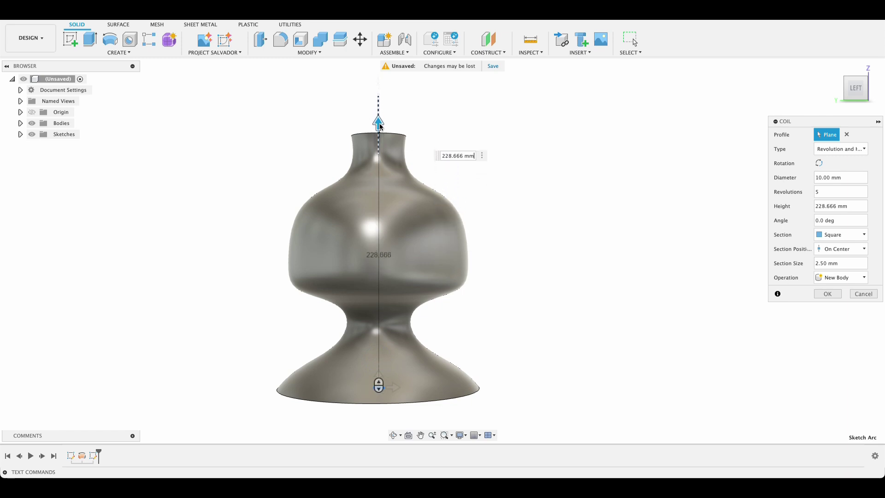
pyautogui.click(20, 124)
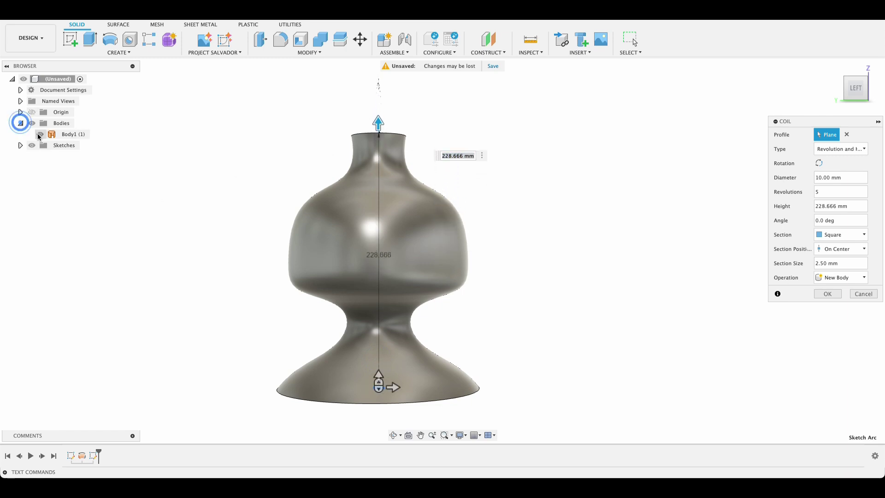
pyautogui.click(40, 135)
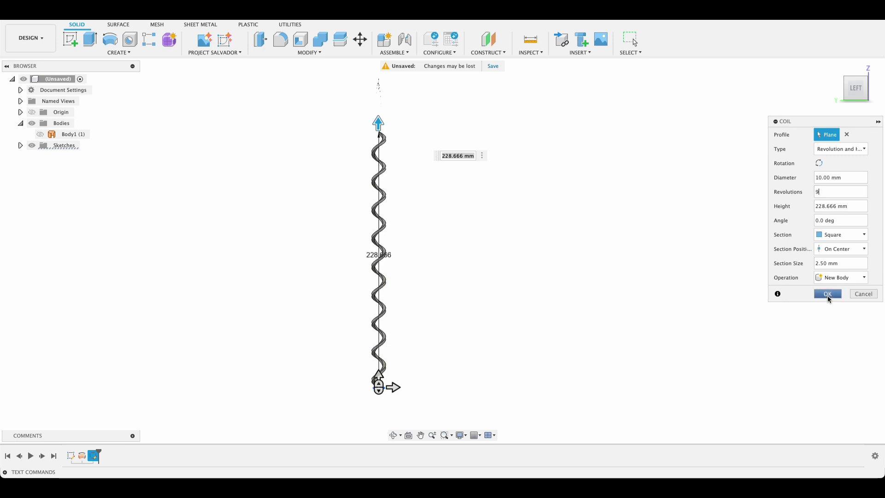
pyautogui.click(828, 294)
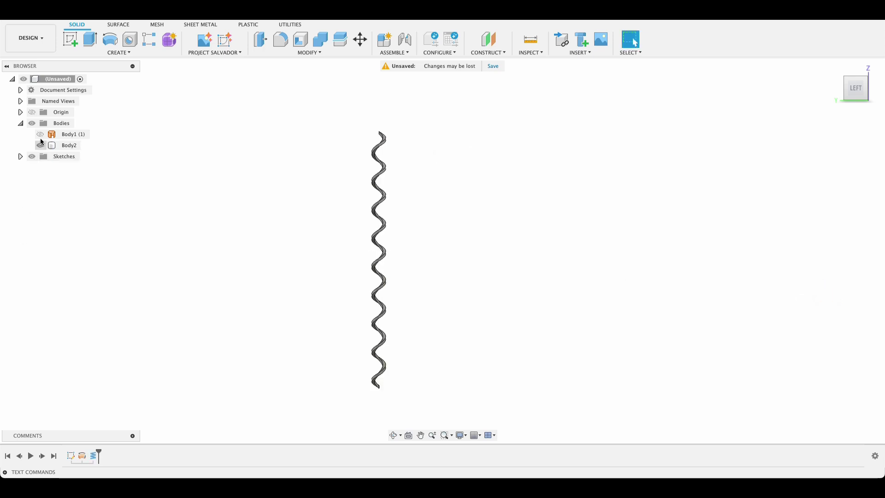
# - Show the revolved surface and create a normal ruled surface about 102.6 mm wide from the coil's edge as a new body
pyautogui.click(40, 134)
pyautogui.keyDown('shift'); pyautogui.moveTo(485, 181); pyautogui.dragTo(499, 216, button='middle'); pyautogui.keyUp('shift')
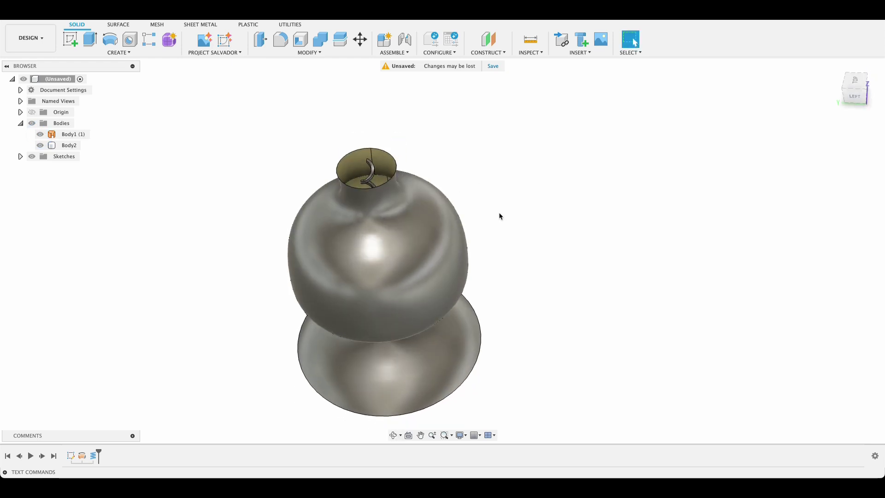
pyautogui.click(119, 24)
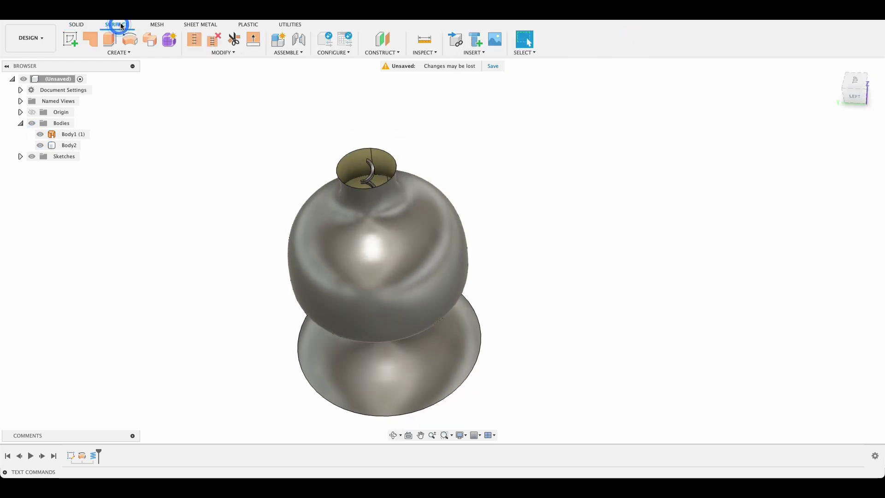
pyautogui.click(120, 53)
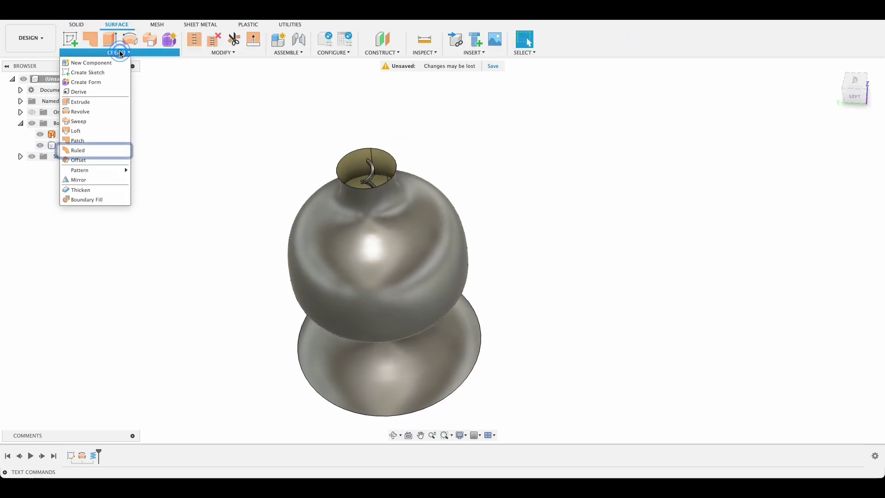
pyautogui.click(92, 149)
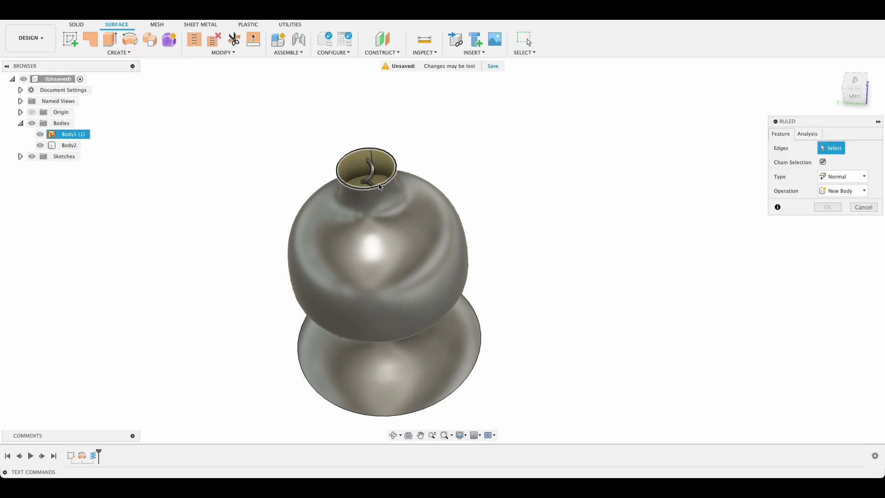
pyautogui.scroll(5, 372, 182)
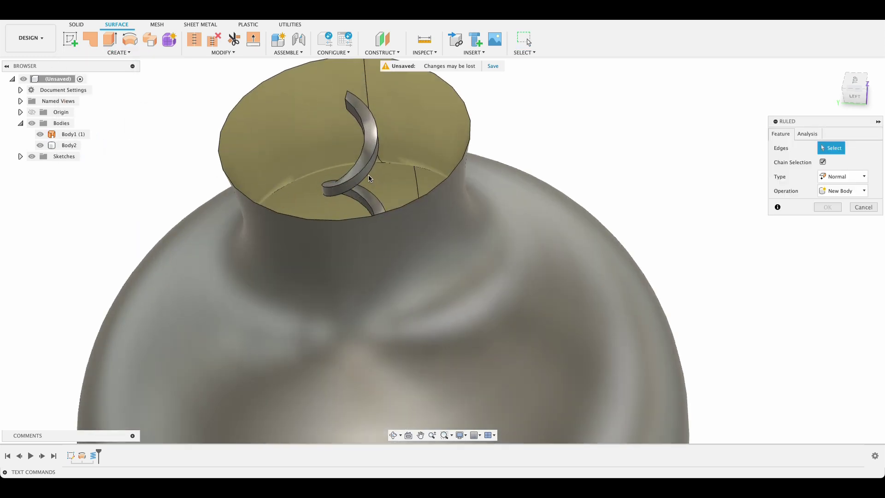
pyautogui.click(371, 181)
pyautogui.scroll(-4, 370, 177)
pyautogui.scroll(-2, 371, 178)
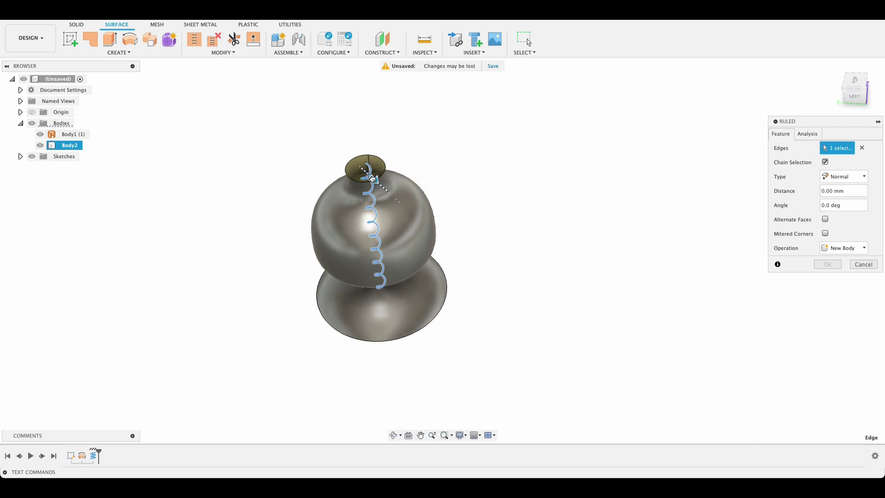
pyautogui.moveTo(373, 177); pyautogui.dragTo(428, 227)
pyautogui.keyDown('shift'); pyautogui.moveTo(514, 253); pyautogui.dragTo(521, 205, button='middle'); pyautogui.keyUp('shift')
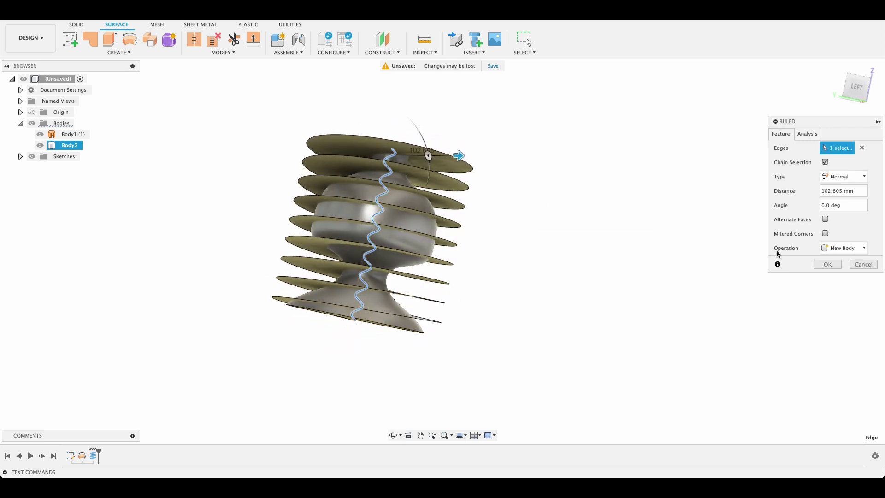
pyautogui.click(826, 264)
pyautogui.keyDown('shift'); pyautogui.moveTo(616, 176); pyautogui.dragTo(589, 194, button='middle'); pyautogui.keyUp('shift')
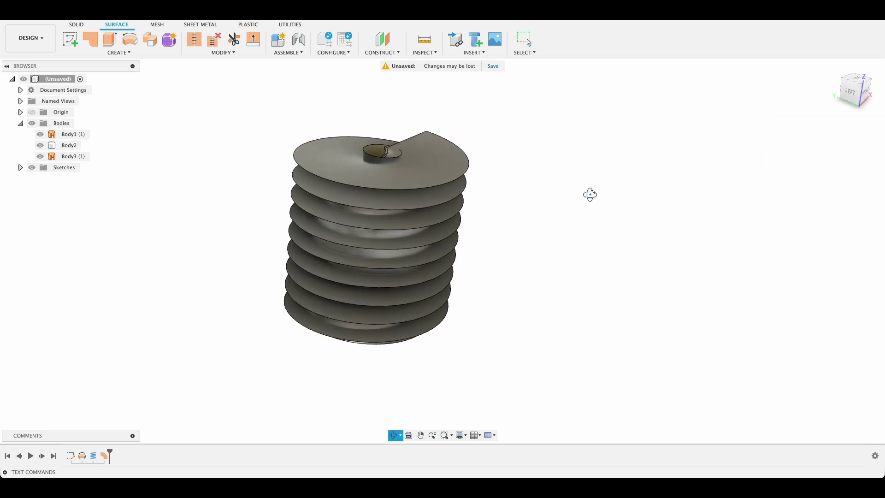
# - Hide the coil body and trim away the ruled surface outside the revolved vase surface, using the vase surface as the trim tool
pyautogui.click(44, 145)
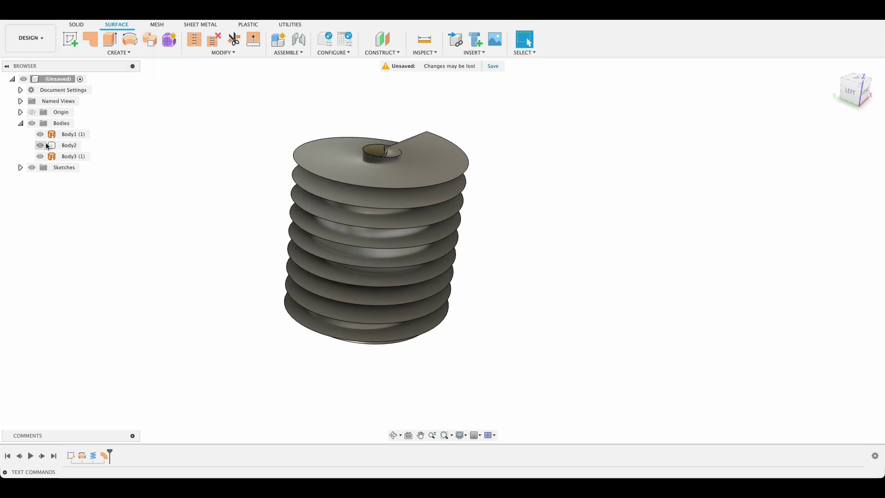
pyautogui.click(41, 146)
pyautogui.click(234, 40)
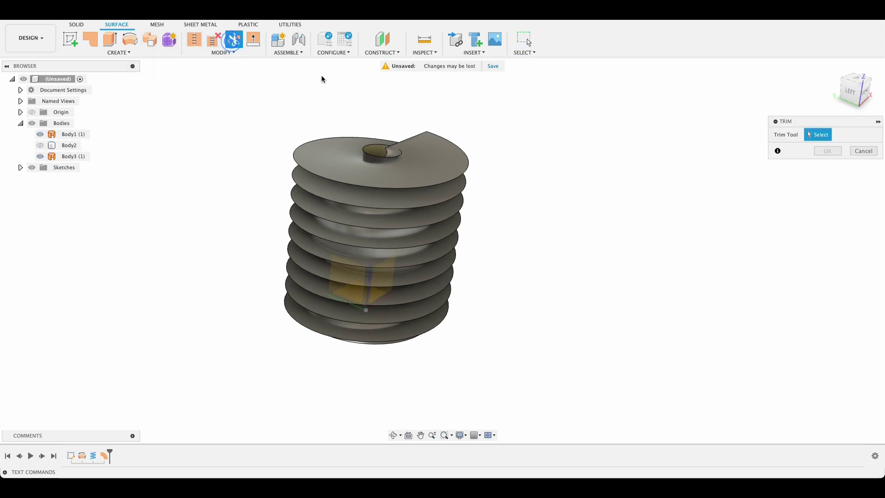
pyautogui.click(368, 155)
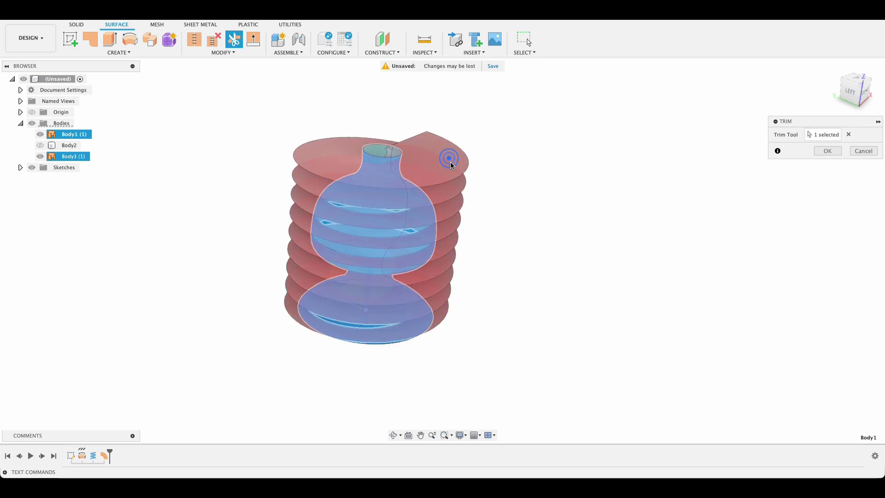
pyautogui.click(421, 170)
pyautogui.click(823, 154)
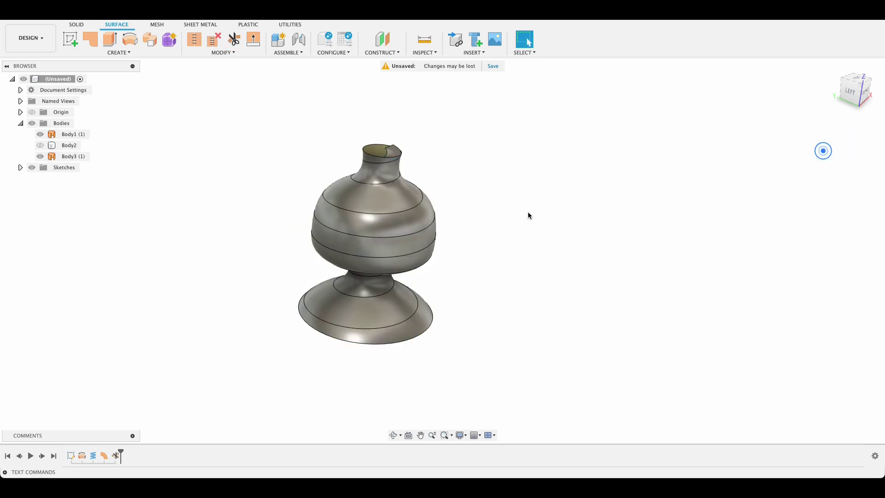
# - Hide the revolved vase surface and inspect the trimmed spiral surface from behind
pyautogui.click(40, 134)
pyautogui.keyDown('shift'); pyautogui.moveTo(488, 234); pyautogui.dragTo(343, 186, button='middle'); pyautogui.keyUp('shift')
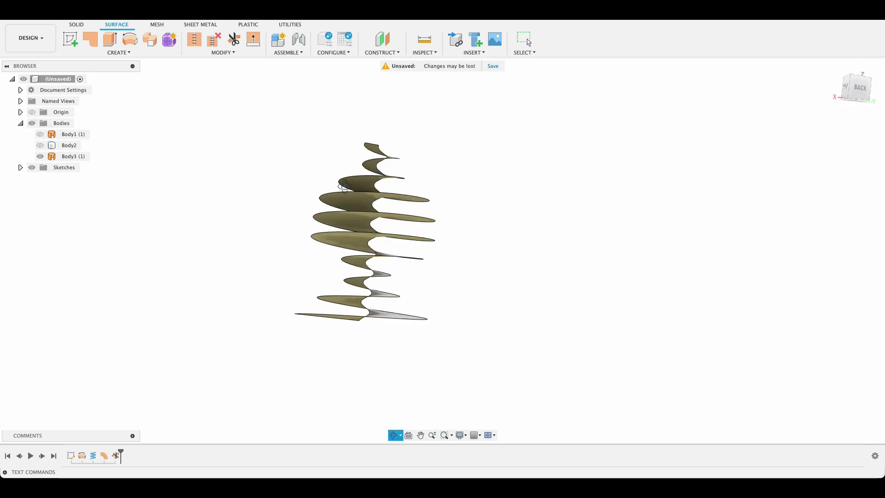
pyautogui.moveTo(343, 187); pyautogui.dragTo(346, 212)
pyautogui.press('Escape')
# - Create a sketch on the vertical front origin plane that includes the trimmed spiral surface's edges as 3D geometry
pyautogui.click(77, 25)
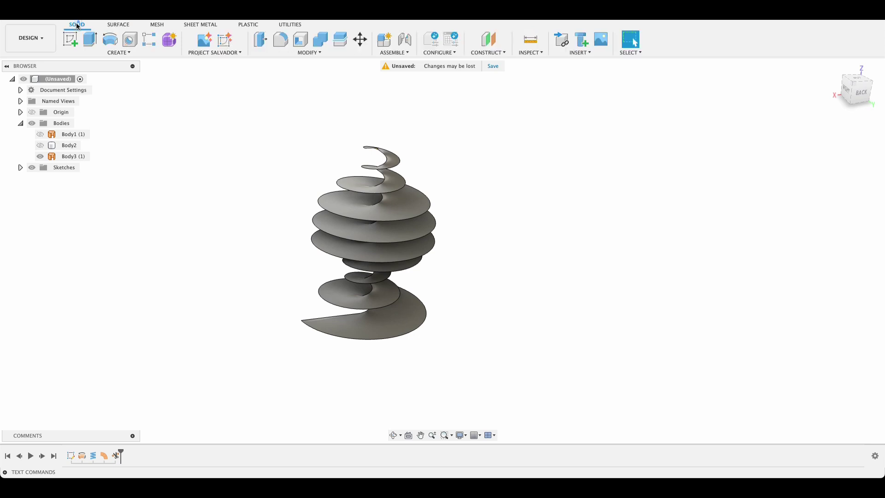
pyautogui.click(70, 39)
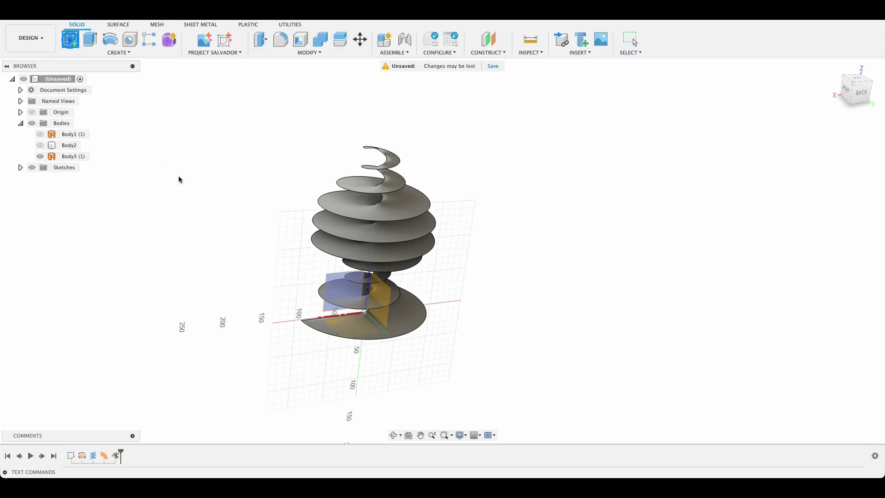
pyautogui.click(341, 291)
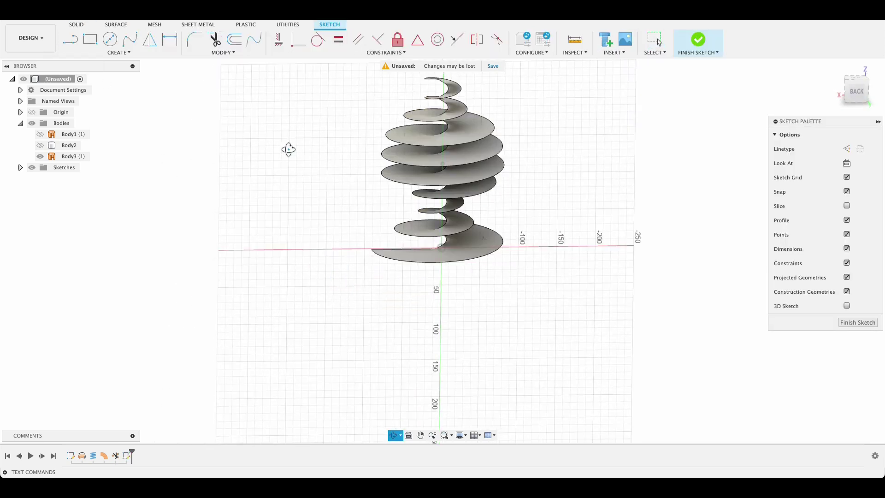
pyautogui.click(118, 52)
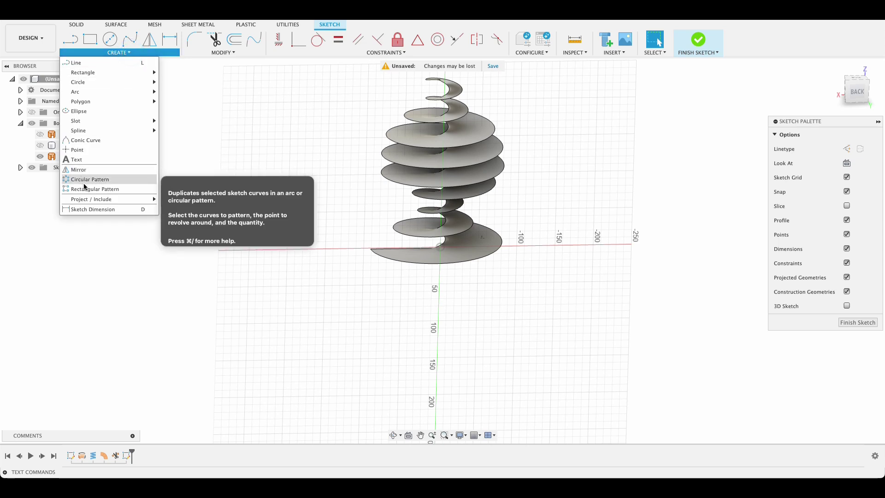
pyautogui.moveTo(116, 199)
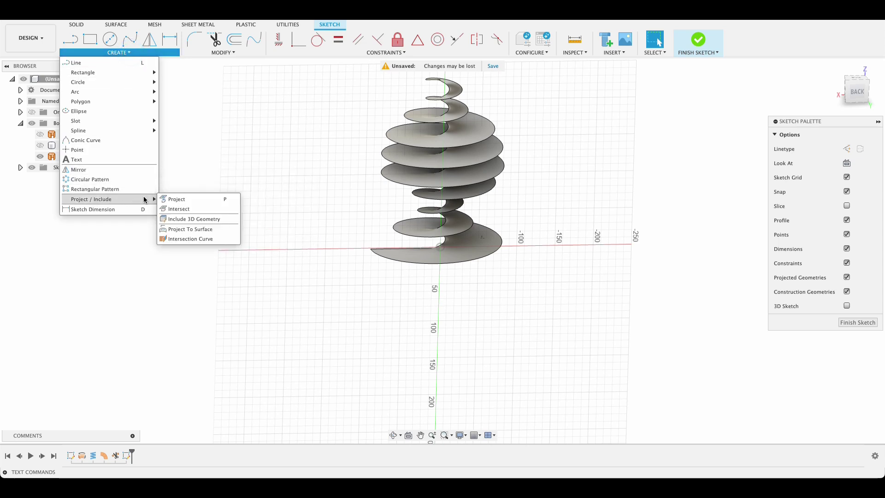
pyautogui.click(193, 219)
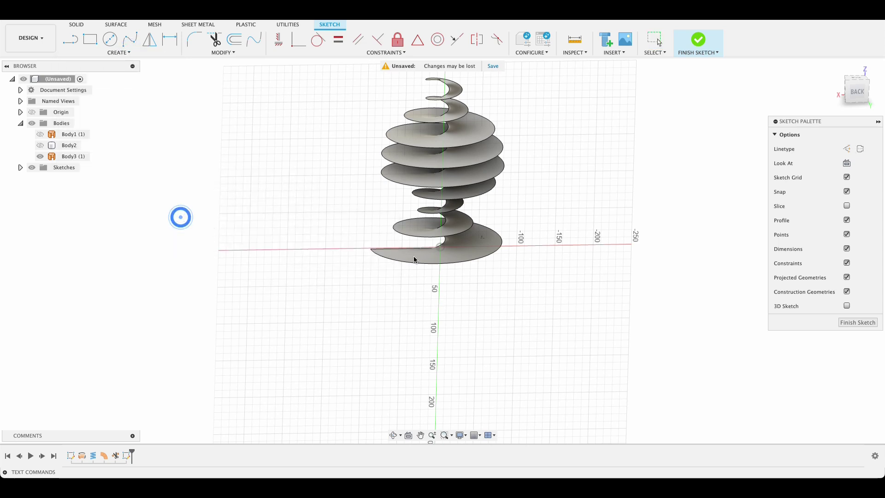
pyautogui.click(435, 249)
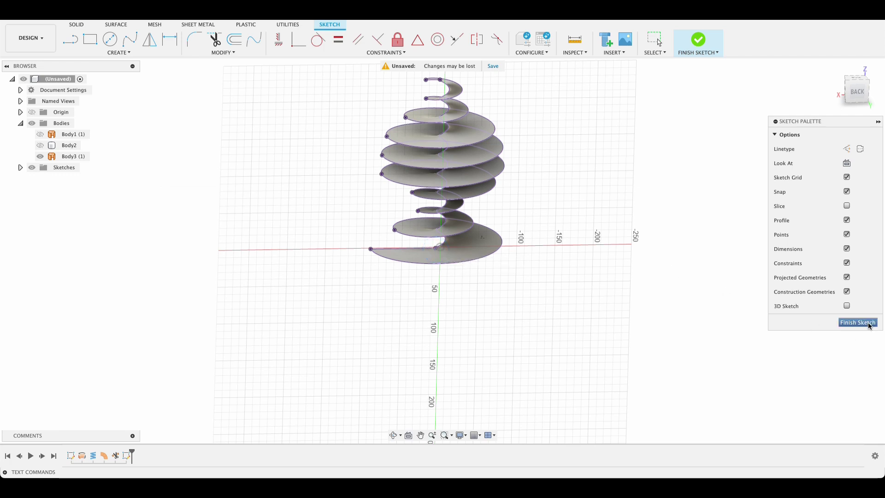
pyautogui.click(858, 322)
# - Hide the spiral surface and delete the inner coil curve and both short end lines, keeping only the outer spiral curve
pyautogui.click(41, 156)
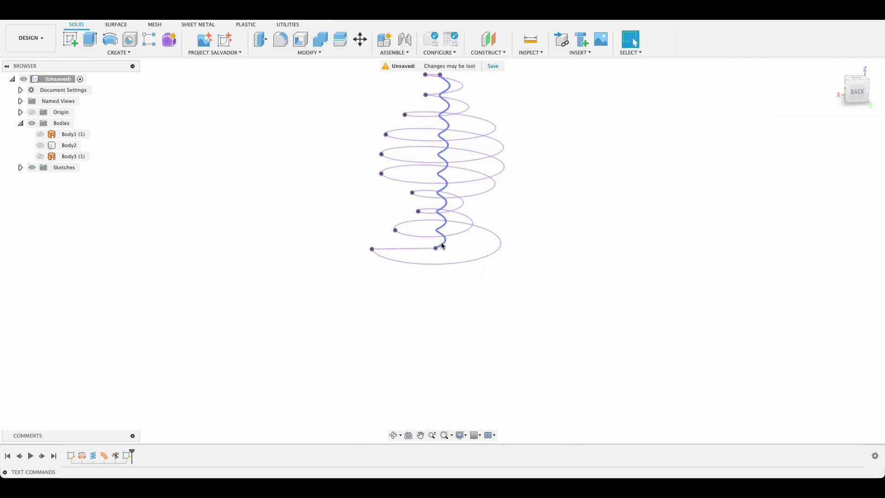
pyautogui.click(441, 245)
pyautogui.press('Delete')
pyautogui.click(427, 248)
pyautogui.press('Delete')
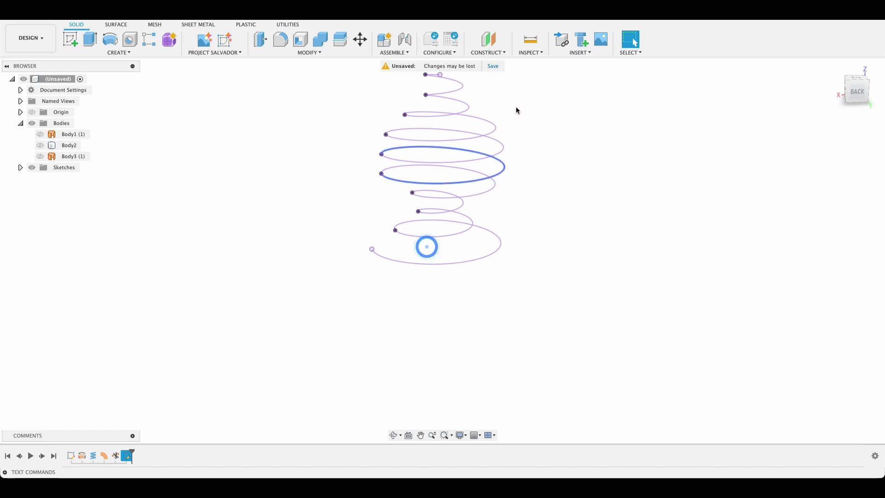
pyautogui.moveTo(557, 116)
pyautogui.mouseDown(button='middle')
pyautogui.moveTo(516, 151)
pyautogui.moveTo(524, 151)
pyautogui.moveTo(457, 146)
pyautogui.mouseUp(button='middle')
pyautogui.click(445, 138)
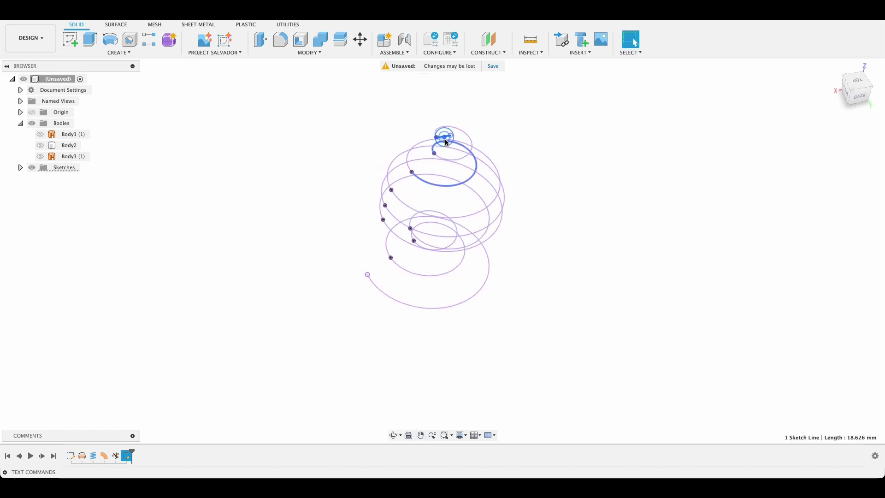
pyautogui.press('Delete')
# - Construct a plane along the outer spiral curve at its lower end, with a proportional distance of 1.00
pyautogui.click(495, 55)
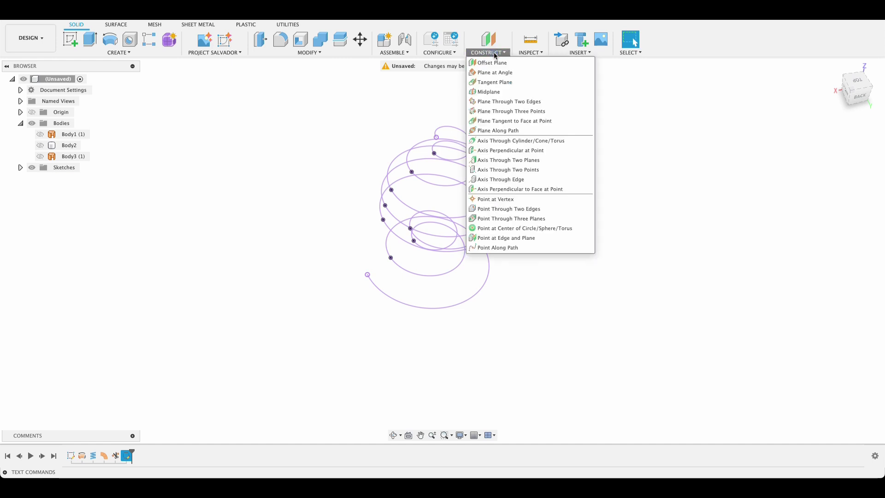
pyautogui.click(499, 130)
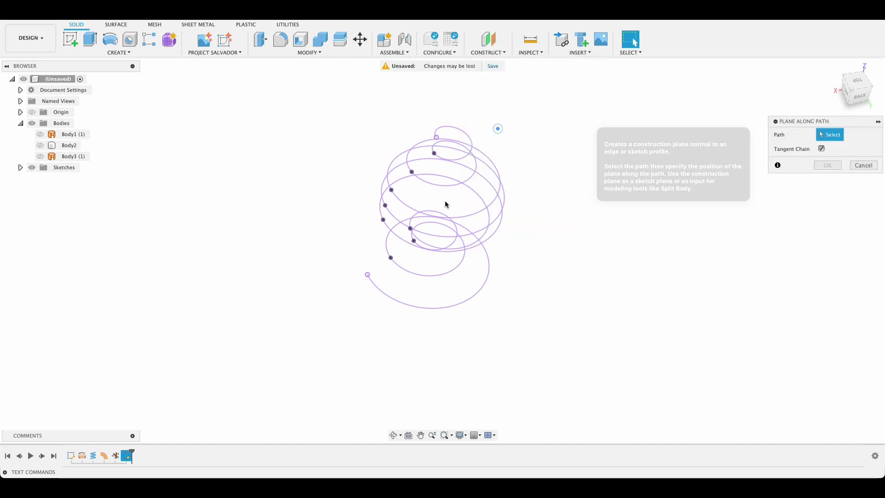
pyautogui.click(373, 287)
pyautogui.moveTo(375, 289); pyautogui.dragTo(364, 270)
pyautogui.click(827, 192)
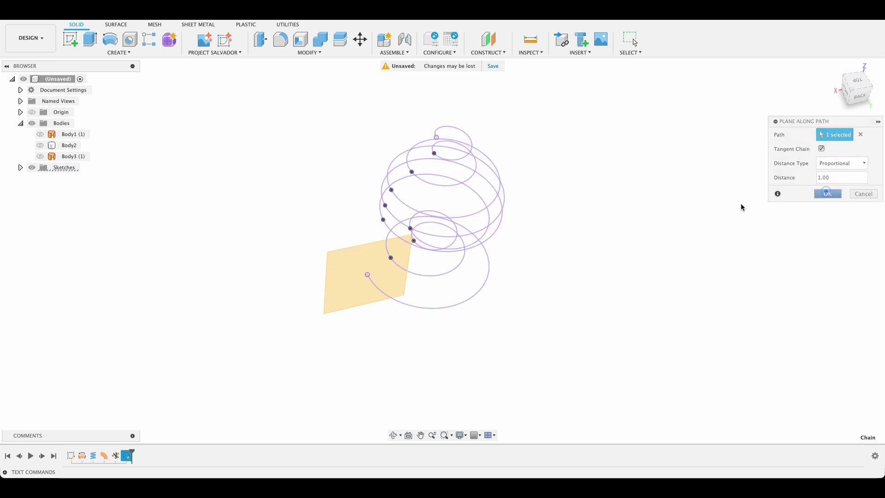
# - Sketch a 15 mm diameter circle on the new plane, centred on the spiral's lower endpoint
pyautogui.moveTo(494, 251)
pyautogui.keyDown('shift'); pyautogui.mouseDown(button='middle')
pyautogui.moveTo(528, 233)
pyautogui.moveTo(595, 241)
pyautogui.moveTo(626, 263)
pyautogui.mouseUp(button='middle'); pyautogui.keyUp('shift')
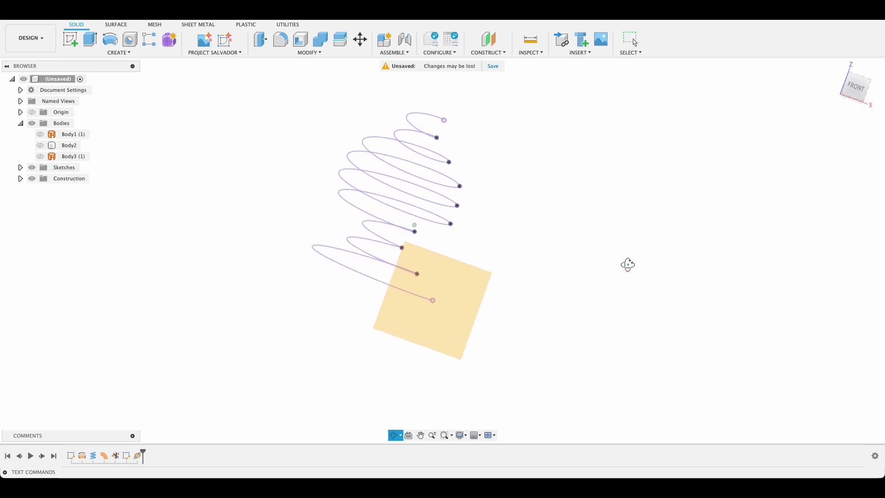
pyautogui.click(70, 39)
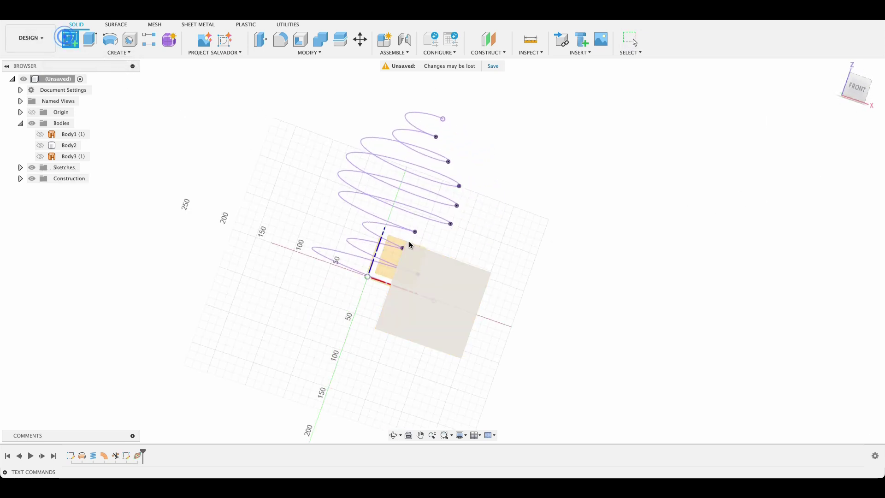
pyautogui.click(434, 301)
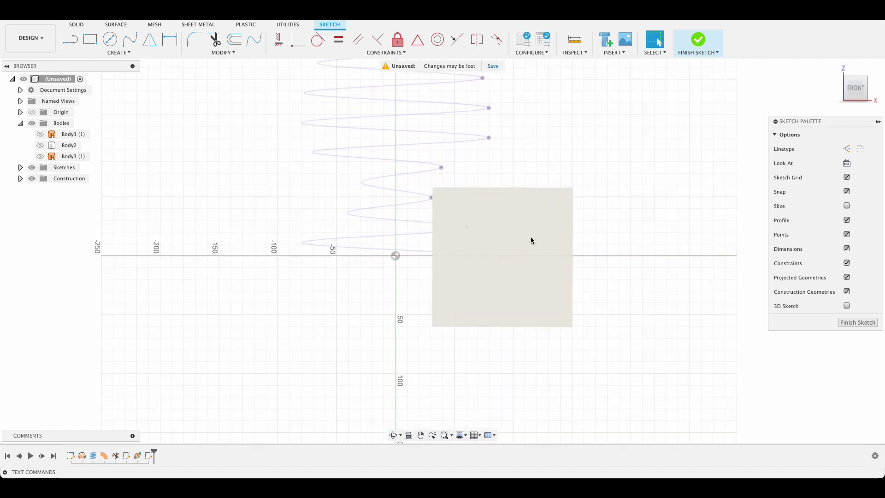
pyautogui.press('c')
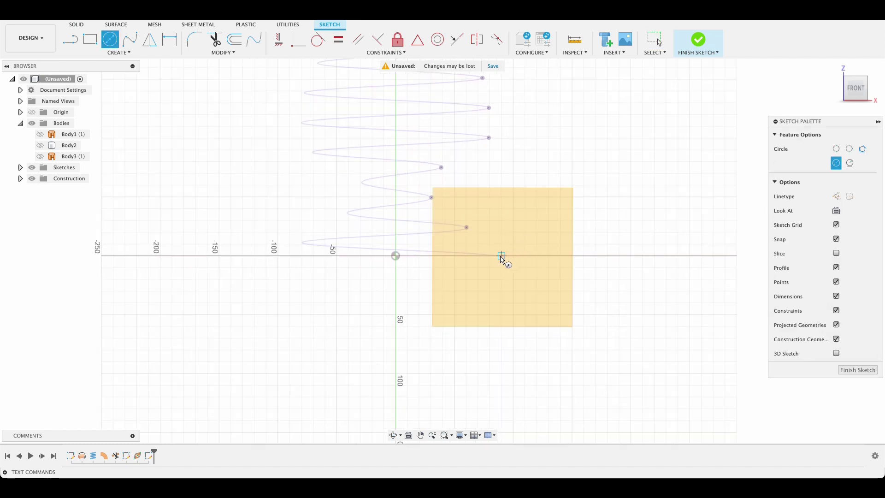
pyautogui.click(501, 256)
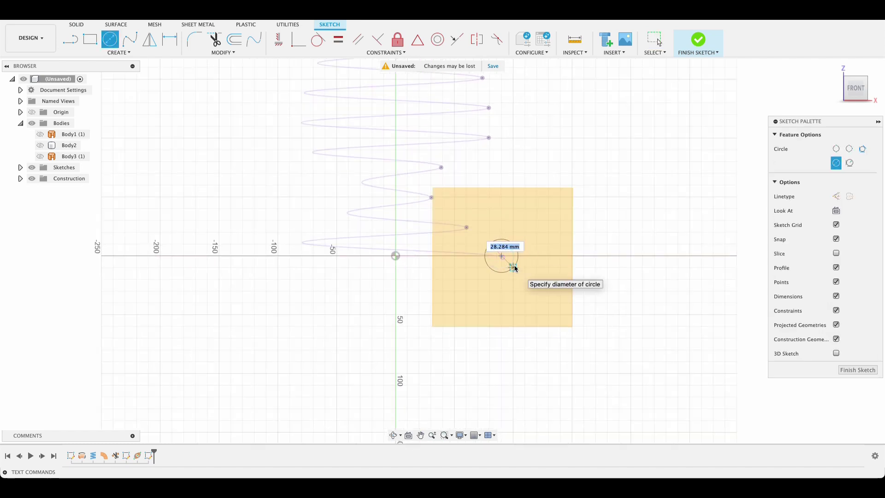
pyautogui.press('Tab')
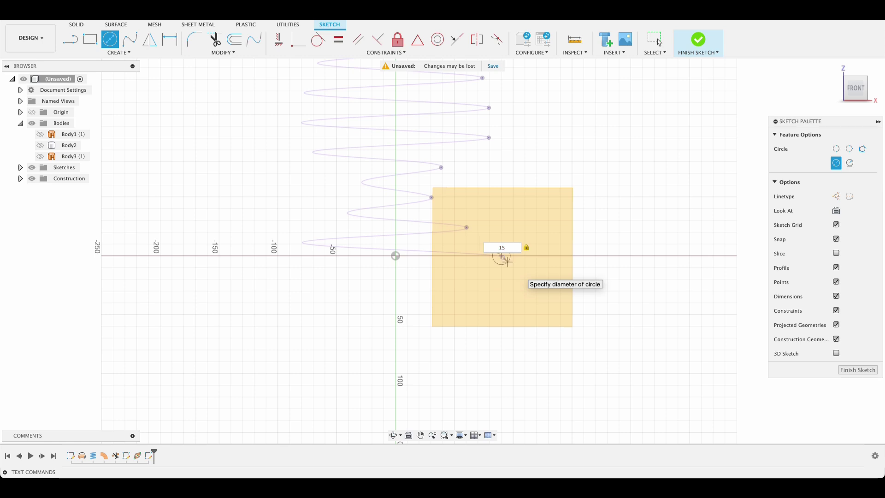
pyautogui.click(659, 42)
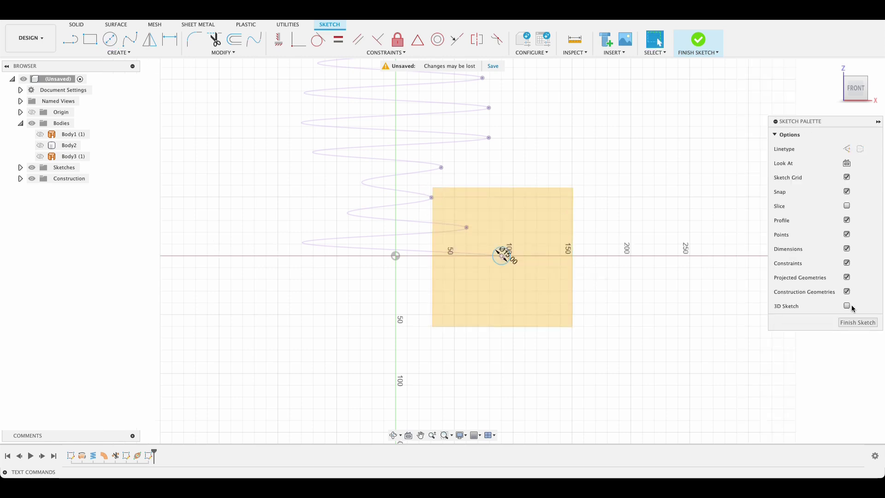
pyautogui.click(855, 322)
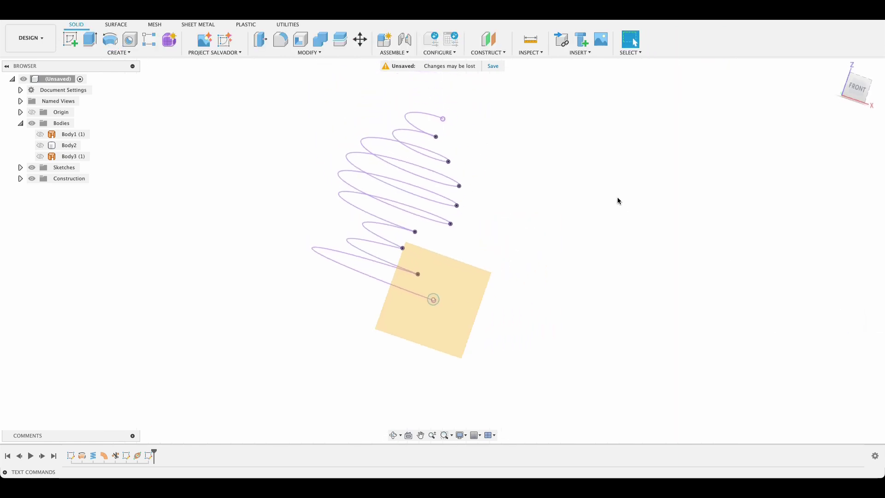
pyautogui.keyDown('shift'); pyautogui.moveTo(566, 162); pyautogui.dragTo(512, 178, button='middle'); pyautogui.keyUp('shift')
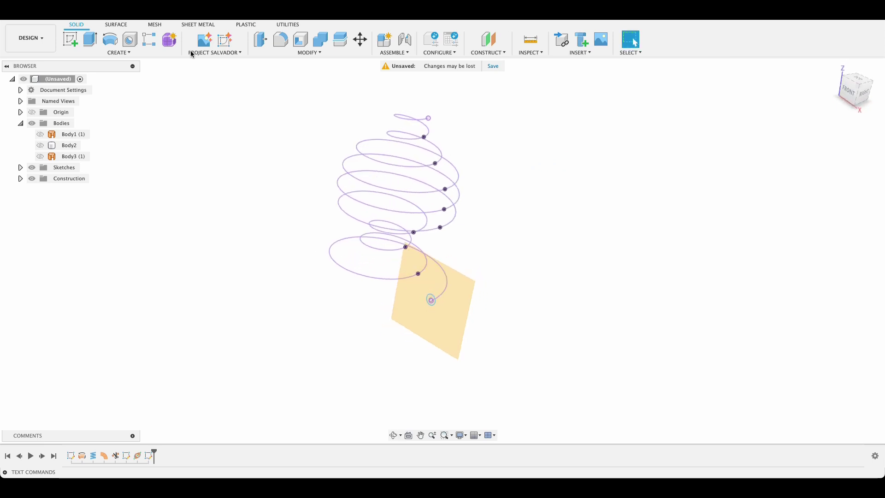
# - Undo the off-centre circle sketch and the construction plane at the spiral's lower end
pyautogui.scroll(10, 496, 278)
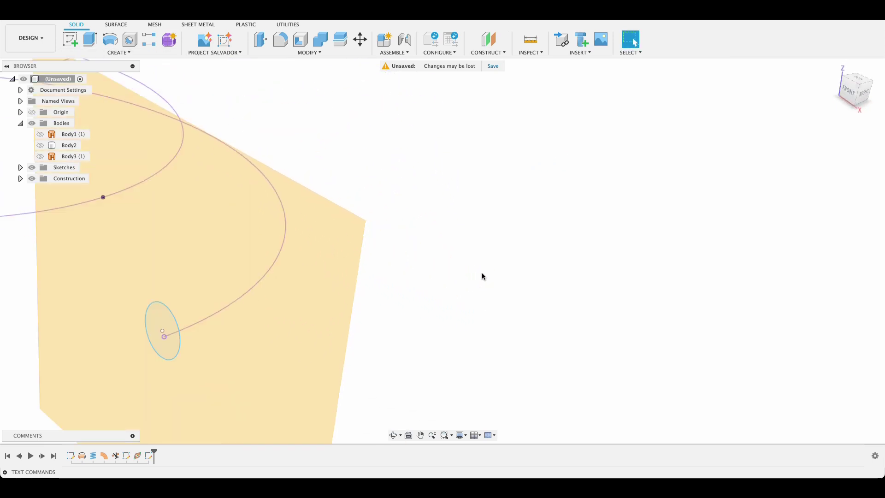
pyautogui.moveTo(455, 232); pyautogui.dragTo(526, 193, button='middle')
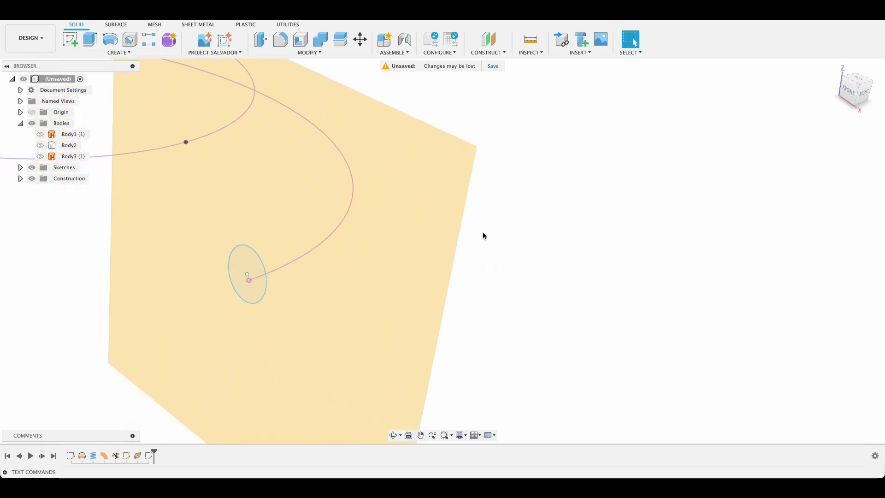
pyautogui.click(470, 244)
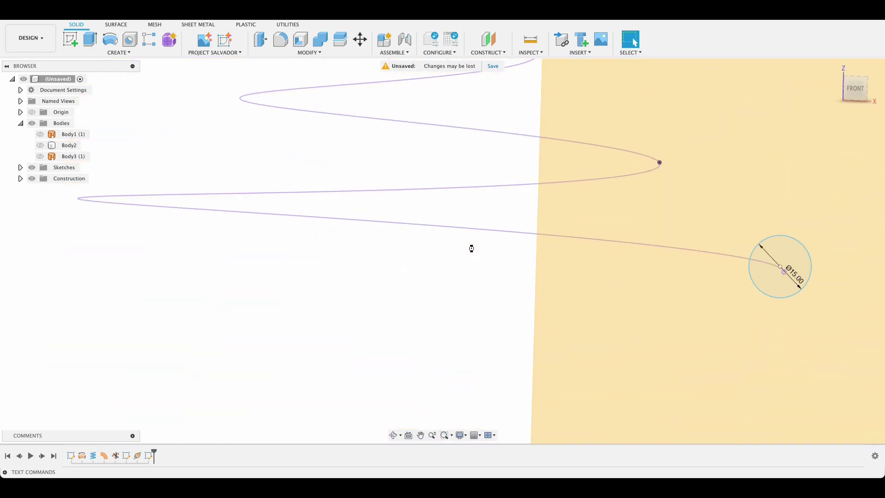
pyautogui.hotkey('ctrl', 'z')
pyautogui.hotkey('ctrl', 'z')
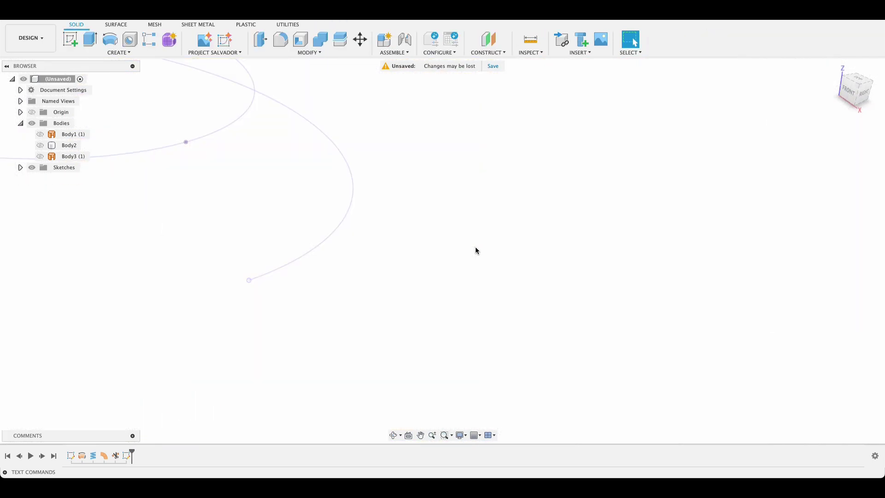
# - Construct a plane along the spiral path at its lower endpoint, with a proportional distance of 1.00
pyautogui.click(490, 49)
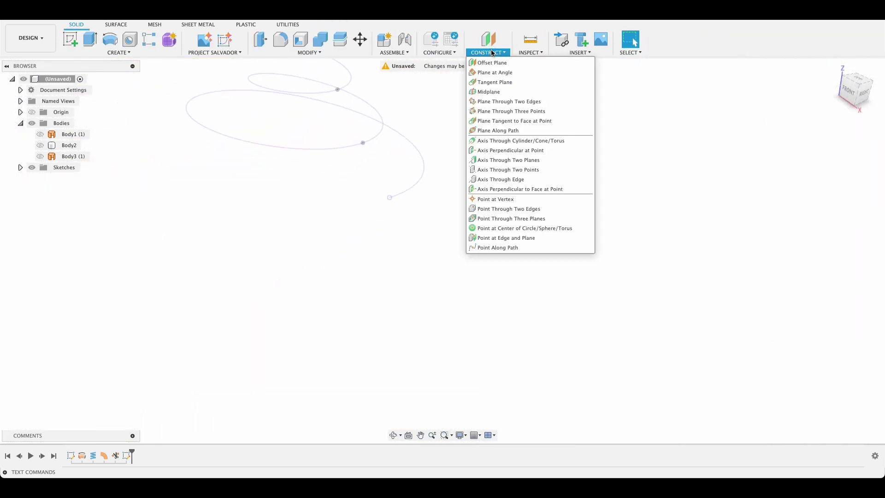
pyautogui.click(498, 130)
pyautogui.click(408, 192)
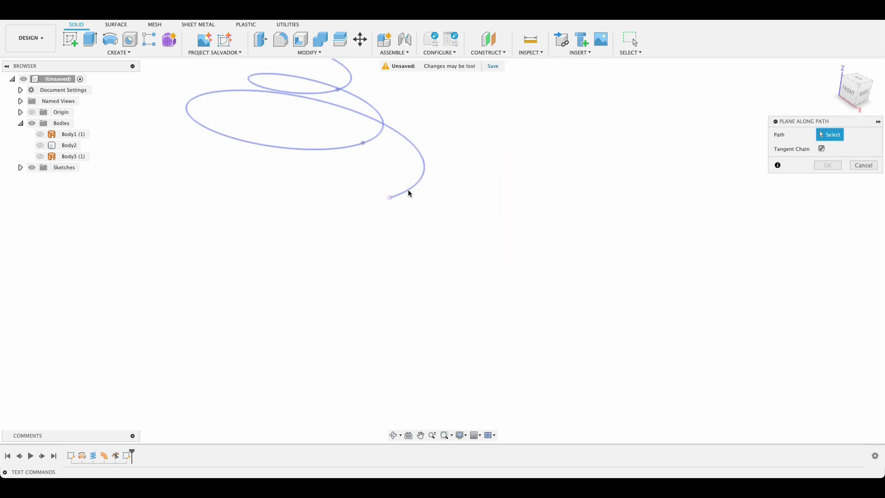
pyautogui.moveTo(402, 192); pyautogui.dragTo(352, 212)
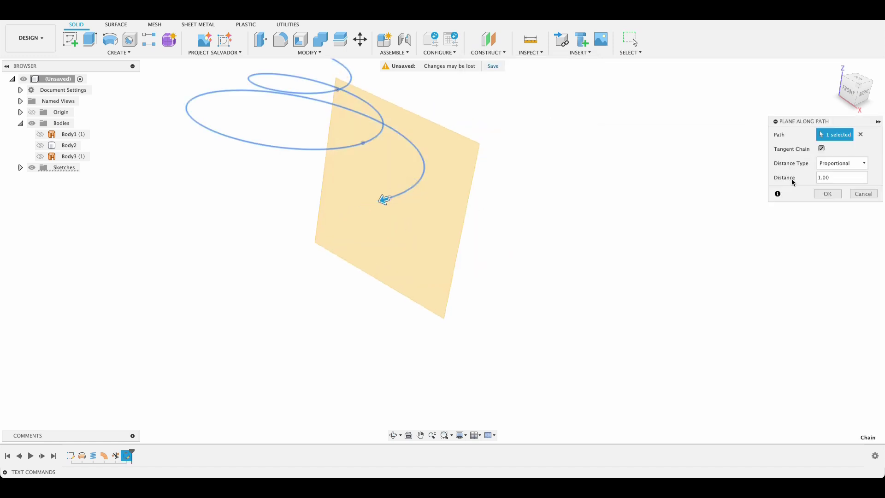
pyautogui.click(827, 193)
pyautogui.click(180, 200)
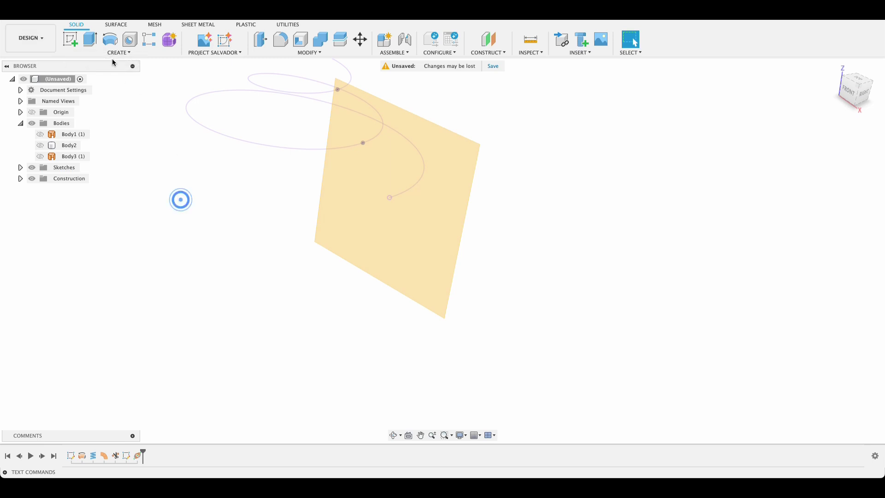
# - Sketch a 15 mm diameter circle on the plane at the spiral's lower end, centred on the curve's endpoint, and finish the sketch
pyautogui.click(69, 37)
pyautogui.click(431, 234)
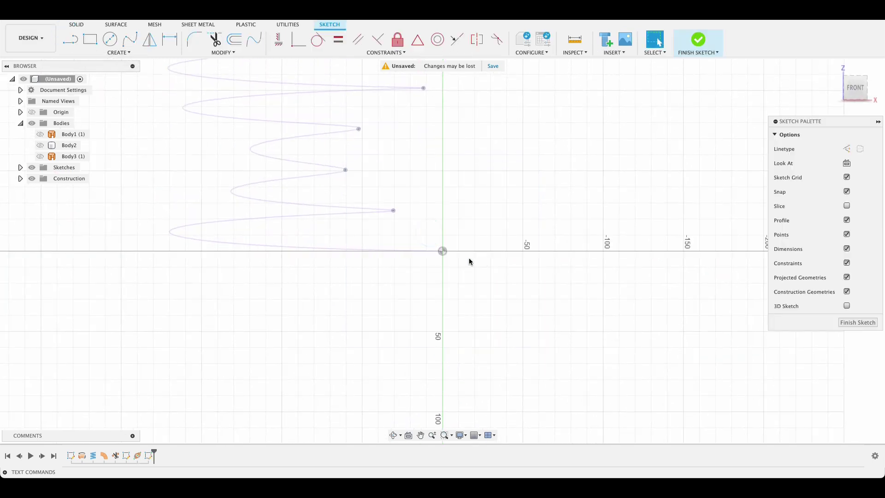
pyautogui.press('c')
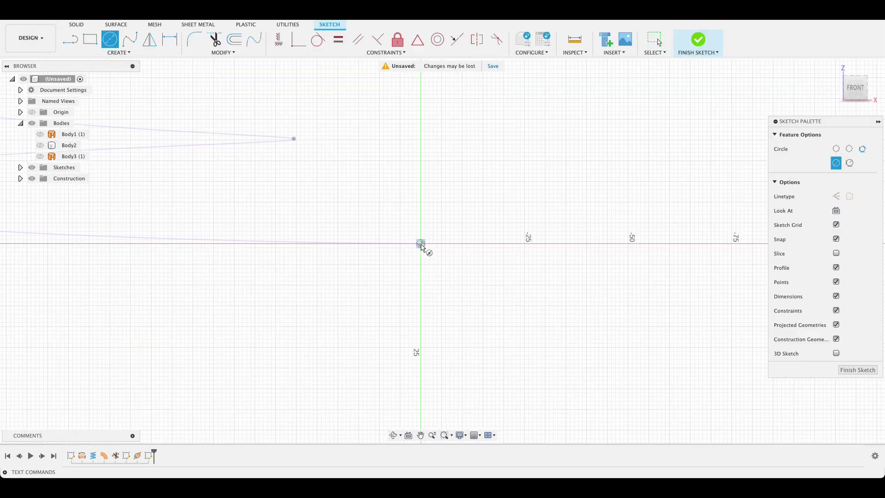
pyautogui.click(421, 243)
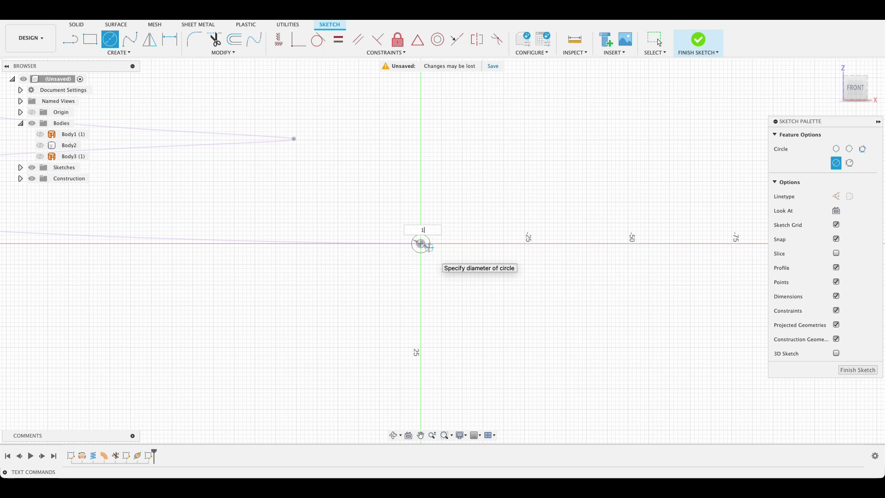
pyautogui.press('Return')
pyautogui.press('Escape')
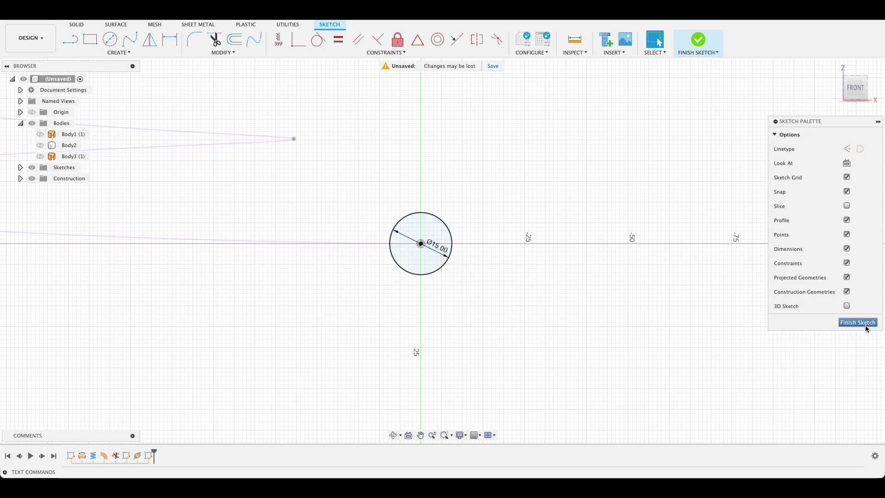
pyautogui.click(858, 323)
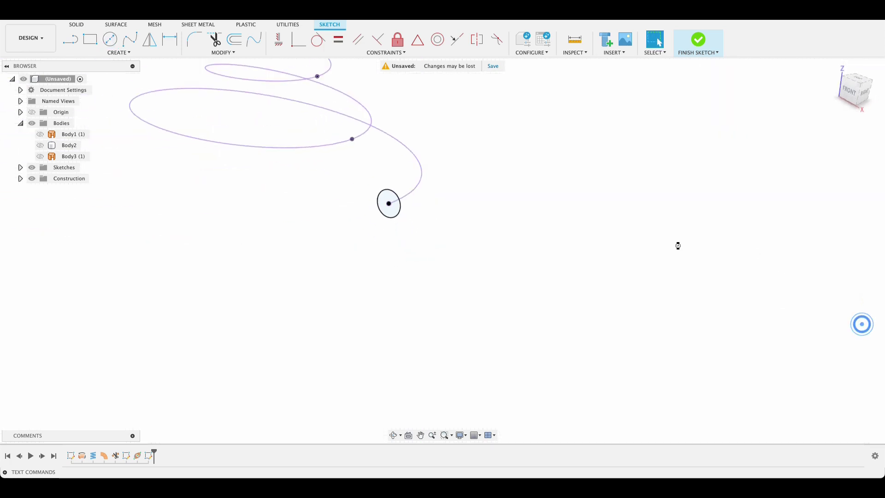
# - Sweep the circle profile along the full spiral curve as a new body, using Single Path and Perpendicular orientation
pyautogui.click(113, 52)
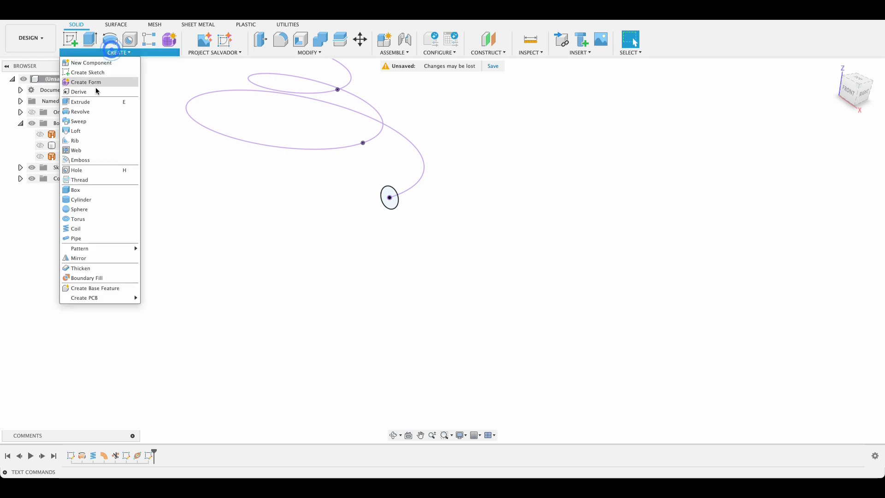
pyautogui.click(85, 119)
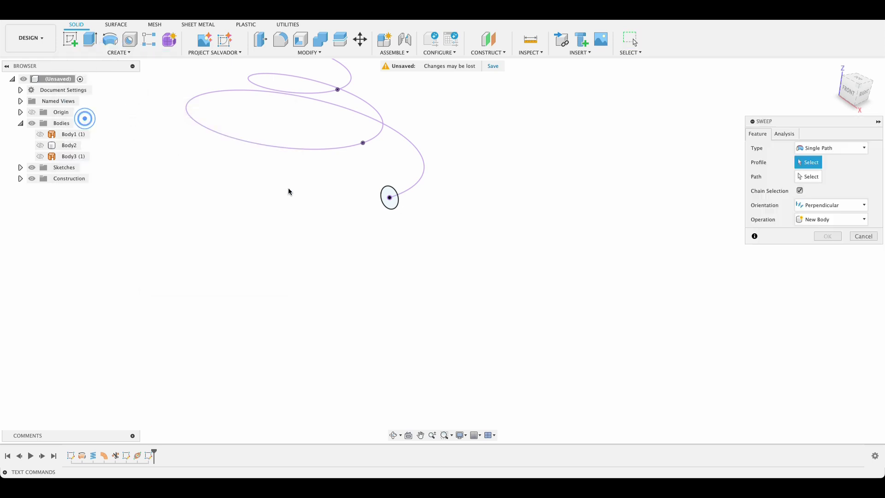
pyautogui.click(388, 206)
pyautogui.click(805, 176)
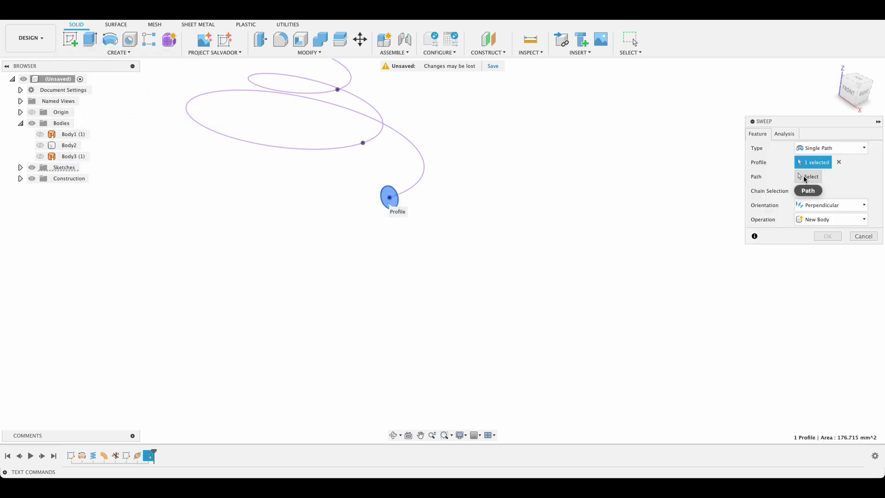
pyautogui.click(422, 176)
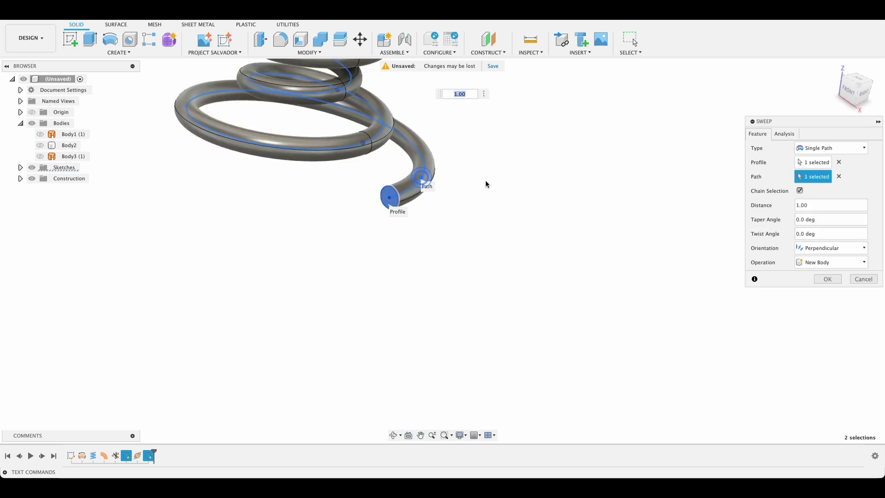
pyautogui.scroll(-5, 514, 154)
pyautogui.keyDown('shift'); pyautogui.moveTo(514, 154); pyautogui.dragTo(484, 212, button='middle'); pyautogui.keyUp('shift')
pyautogui.press('Return')
pyautogui.moveTo(484, 212); pyautogui.dragTo(531, 222)
pyautogui.keyDown('shift'); pyautogui.moveTo(531, 222); pyautogui.dragTo(549, 222, button='middle'); pyautogui.keyUp('shift')
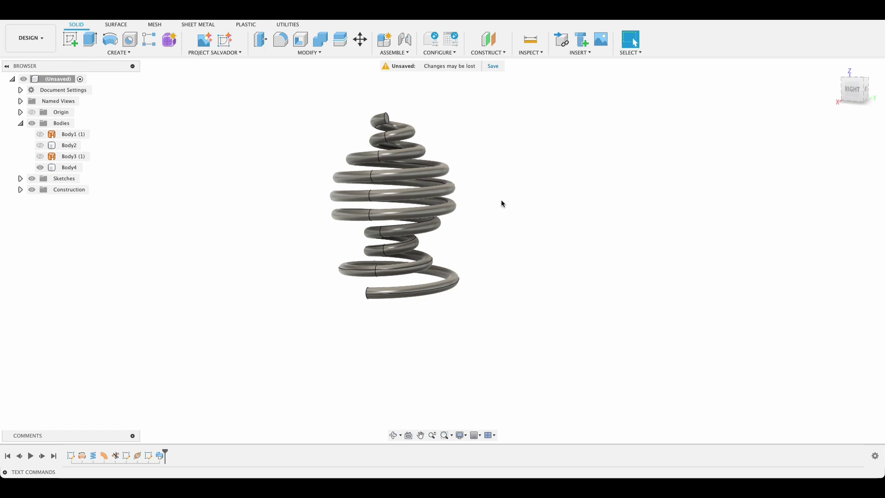
pyautogui.keyDown('shift'); pyautogui.moveTo(502, 200); pyautogui.dragTo(585, 220, button='middle'); pyautogui.keyUp('shift')
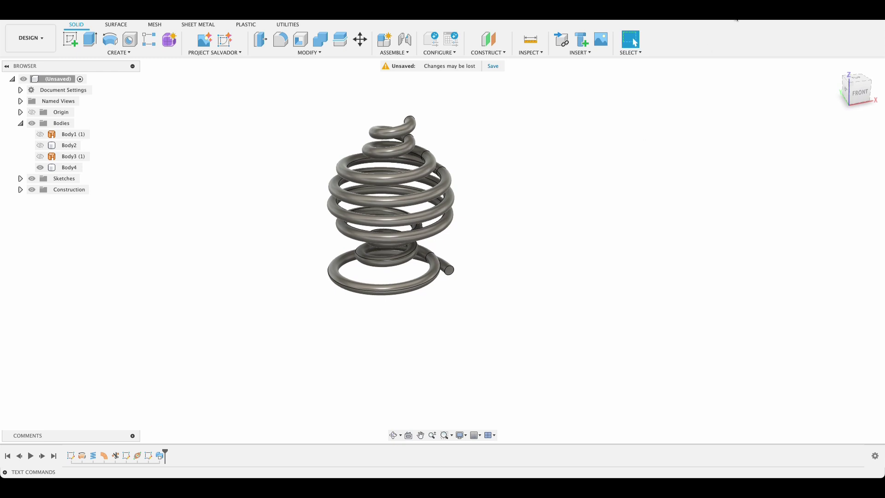